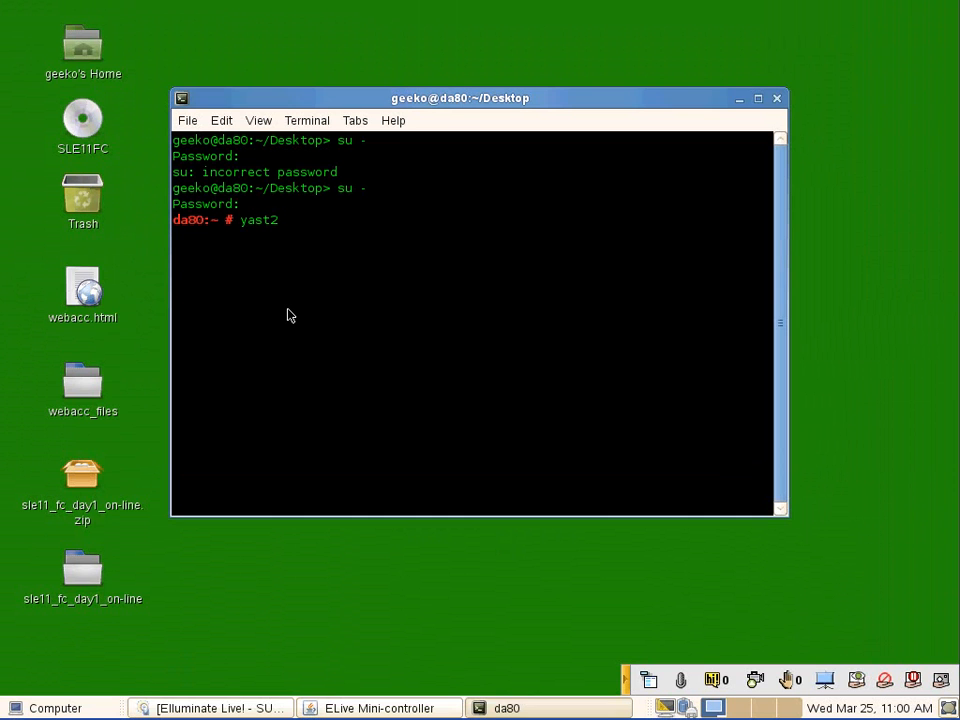
Launch the Expert Partitioner with the command yast2 disk and accept the partitioning warning
type("disk")
key("Return")
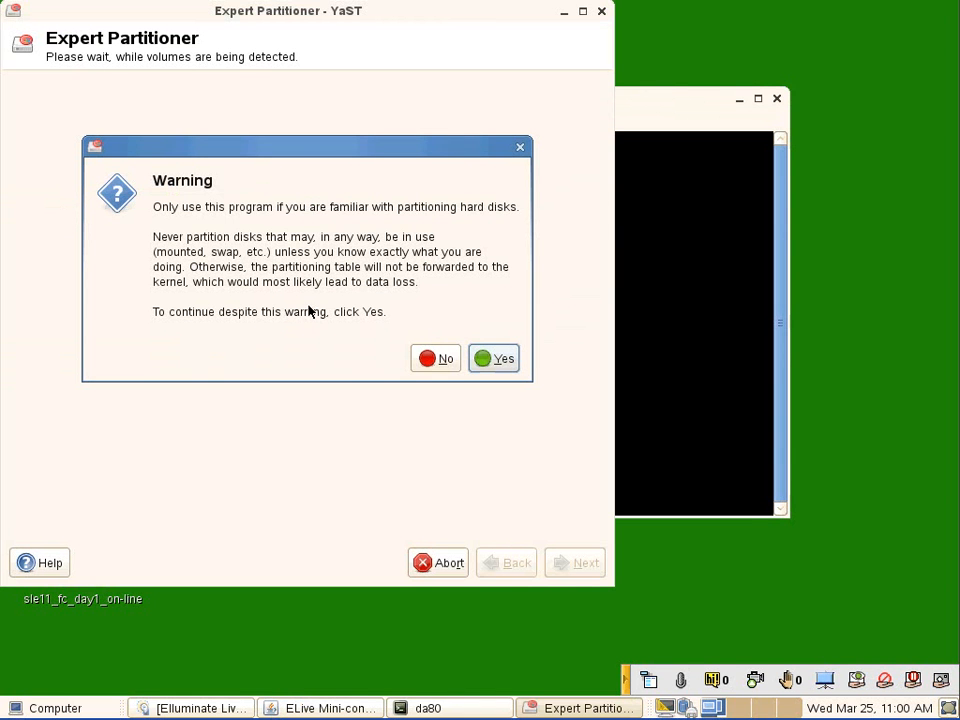
left_click(497, 359)
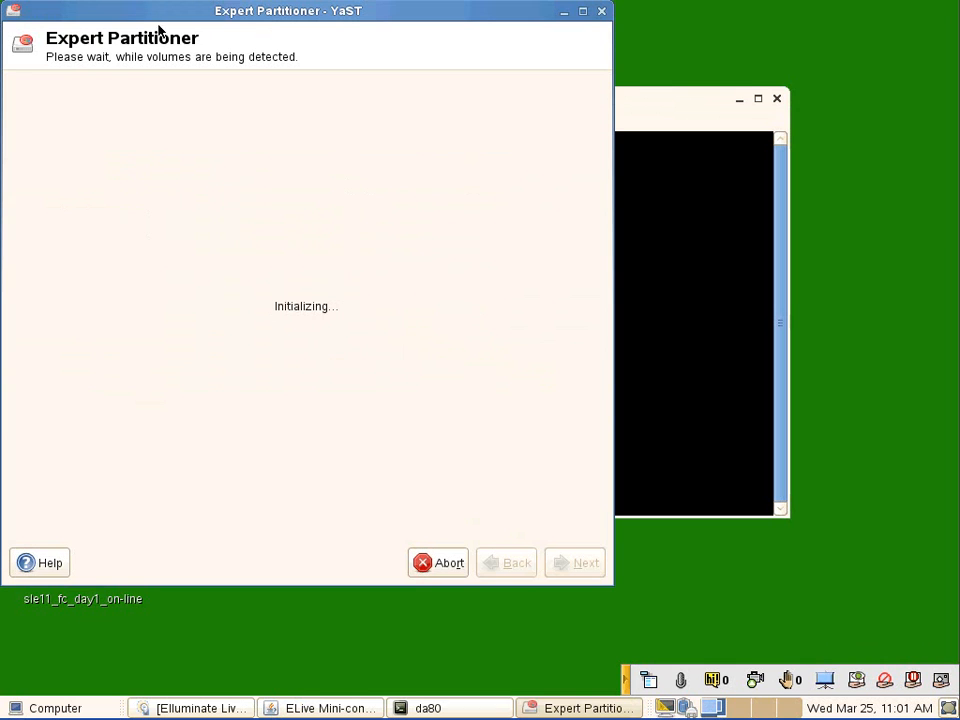
left_click_drag(125, 18, 157, 42)
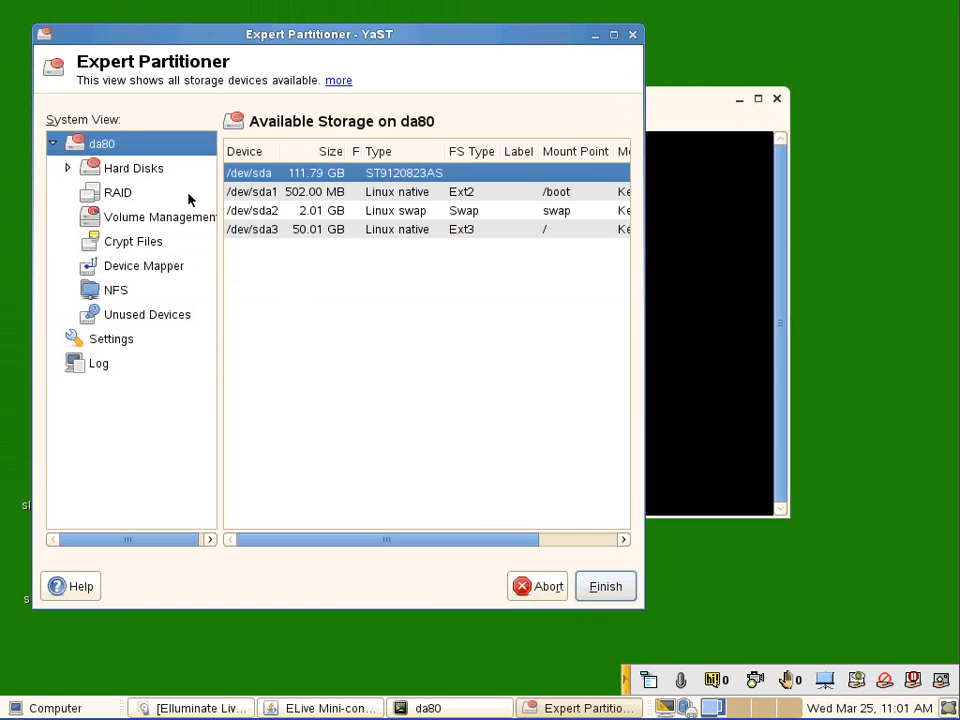
Examine the hard disk sda and the details of its partitions sda1, sda2 and sda3
left_click(127, 175)
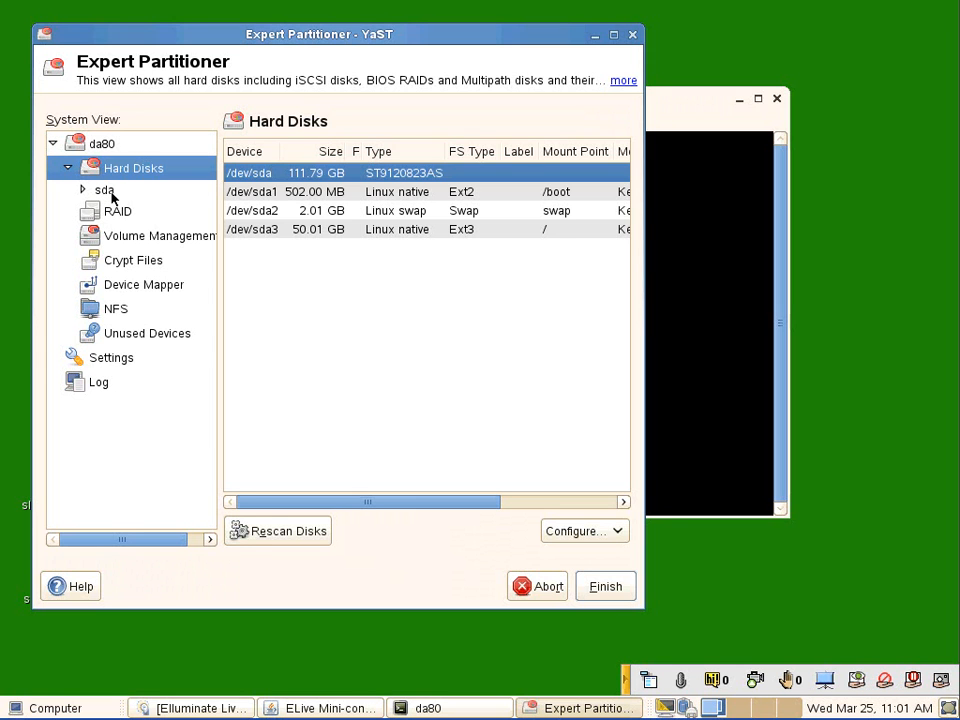
left_click(110, 193)
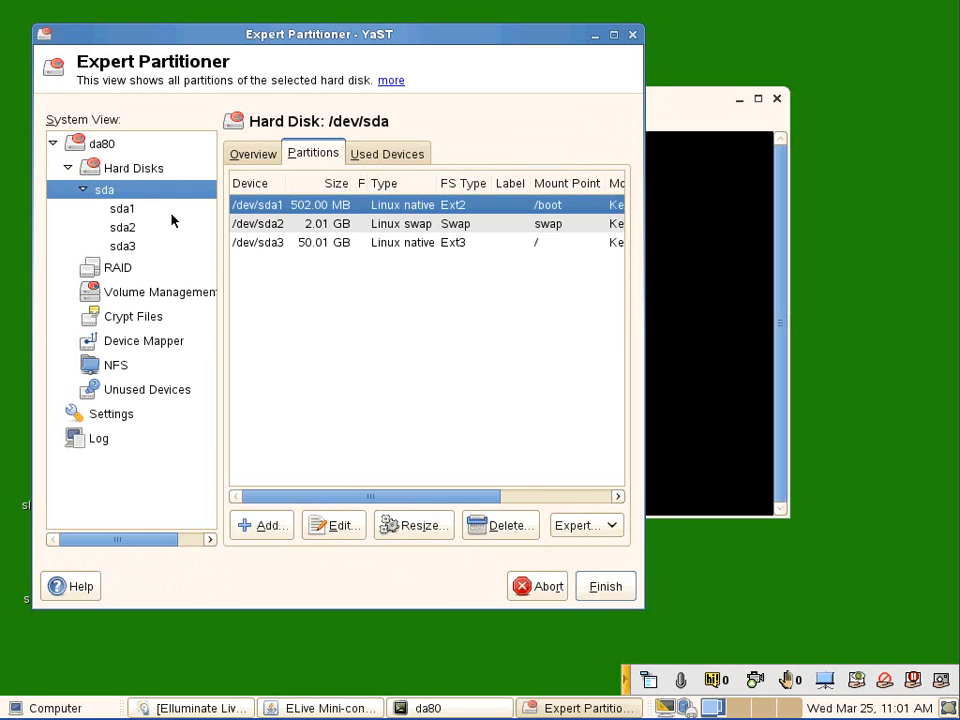
left_click(132, 212)
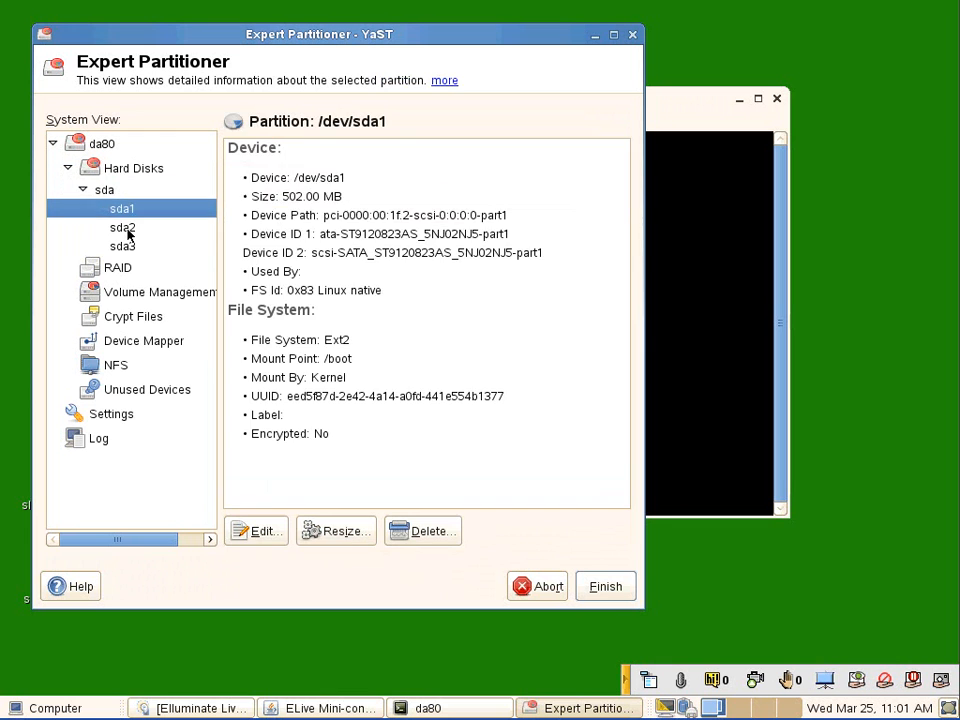
left_click(128, 229)
left_click(127, 250)
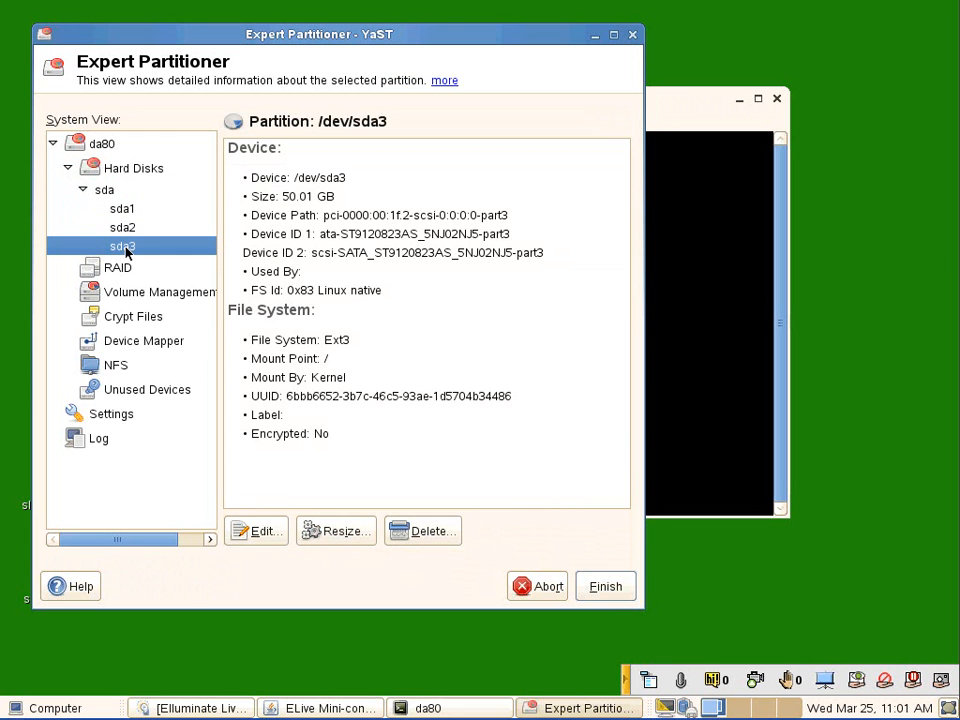
Add an extended partition on disk sda using the maximum size of 59.28 GB
left_click(105, 192)
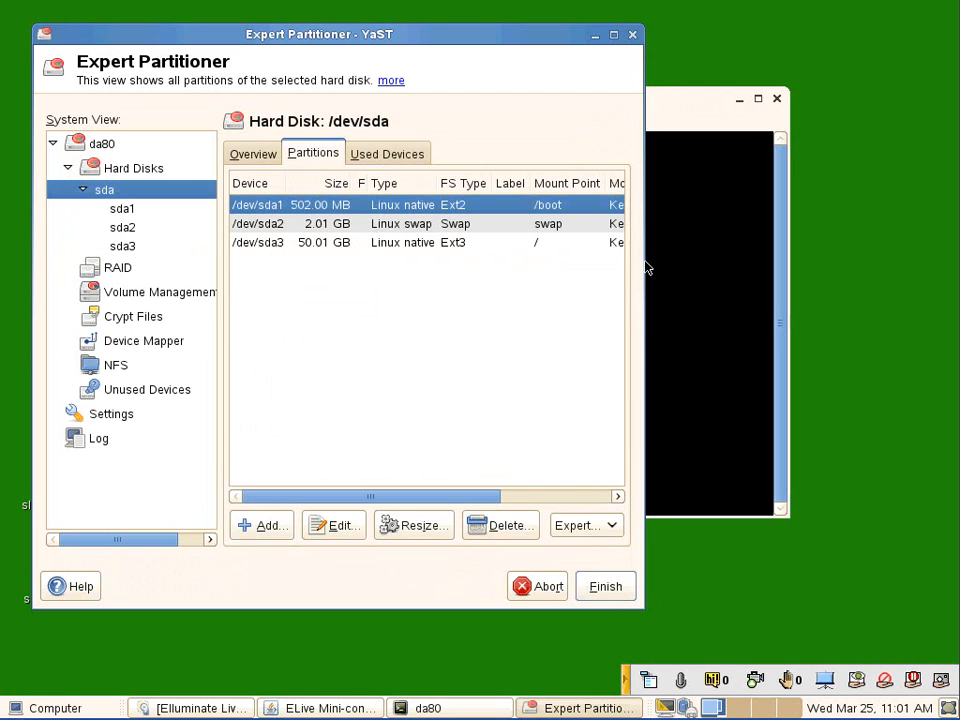
left_click_drag(669, 267, 814, 279)
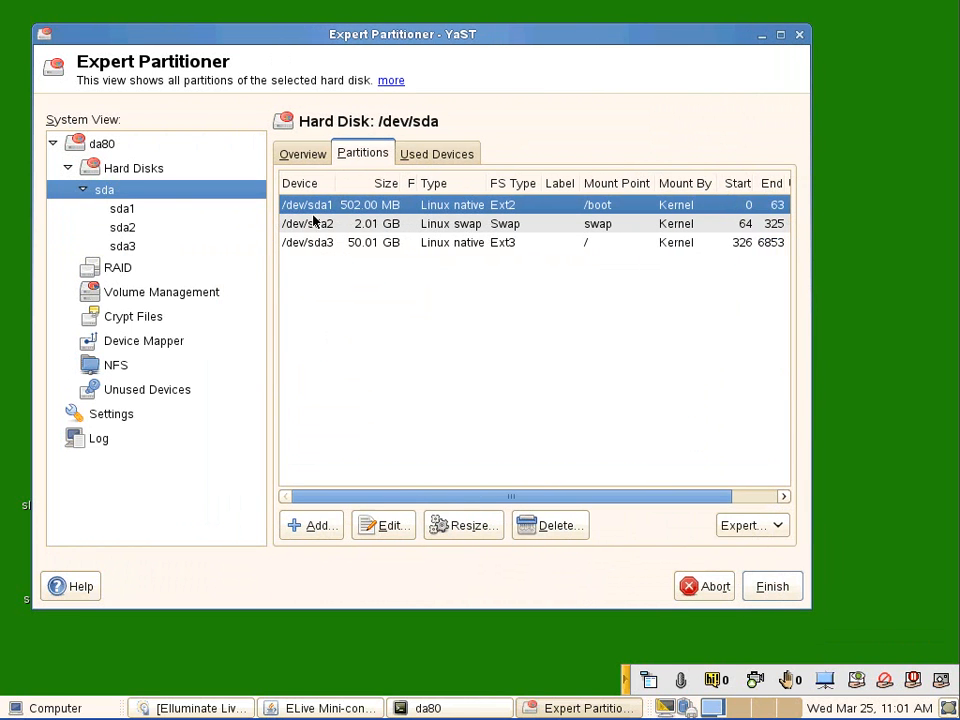
left_click(314, 526)
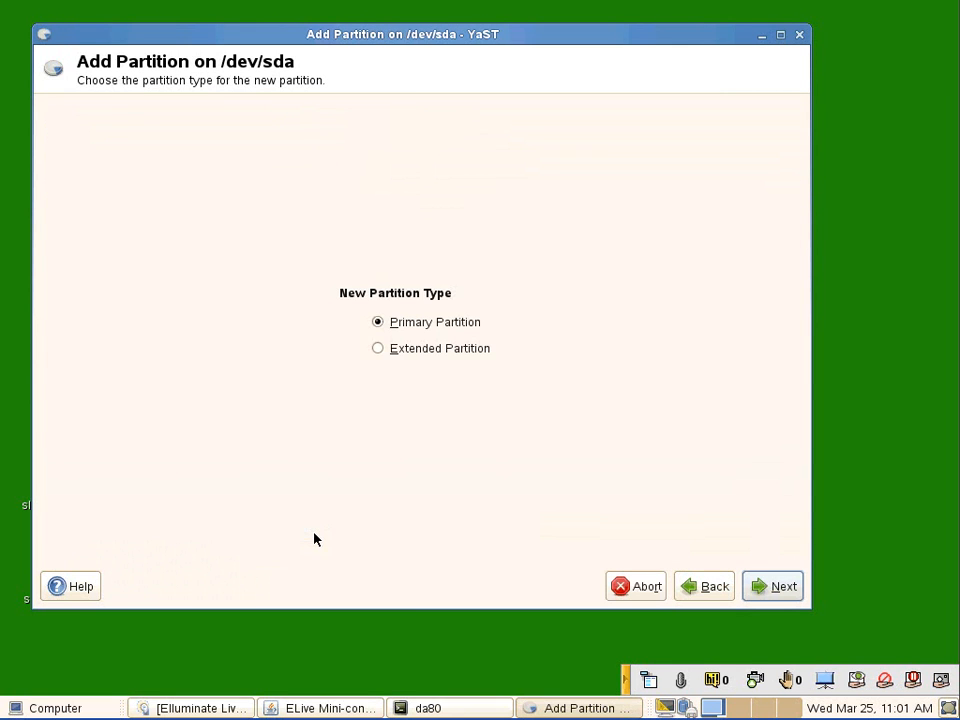
left_click(434, 350)
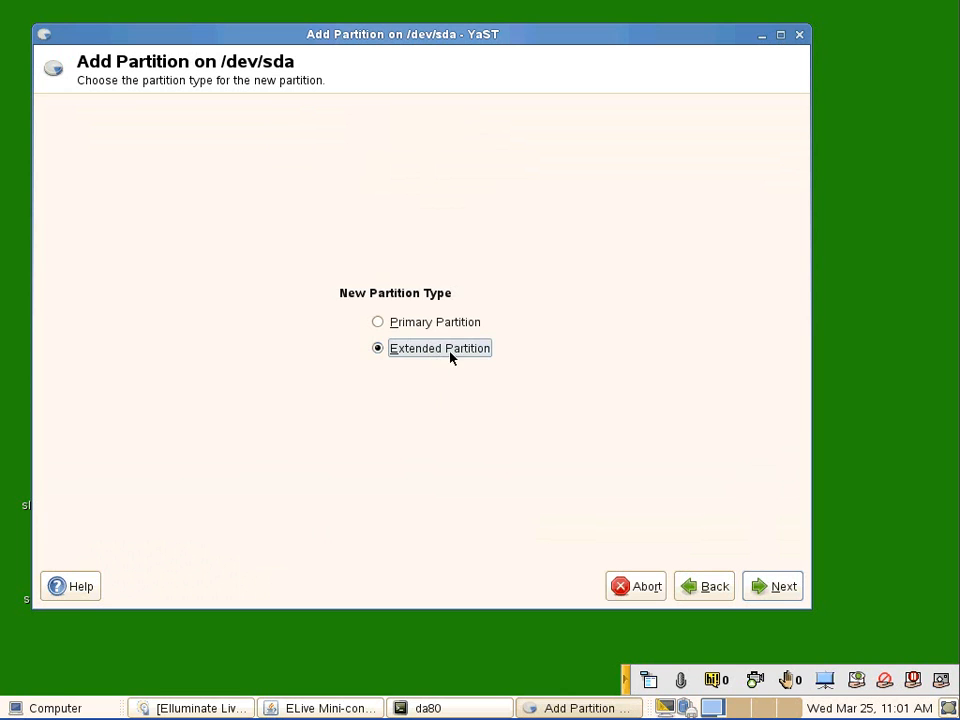
left_click(771, 592)
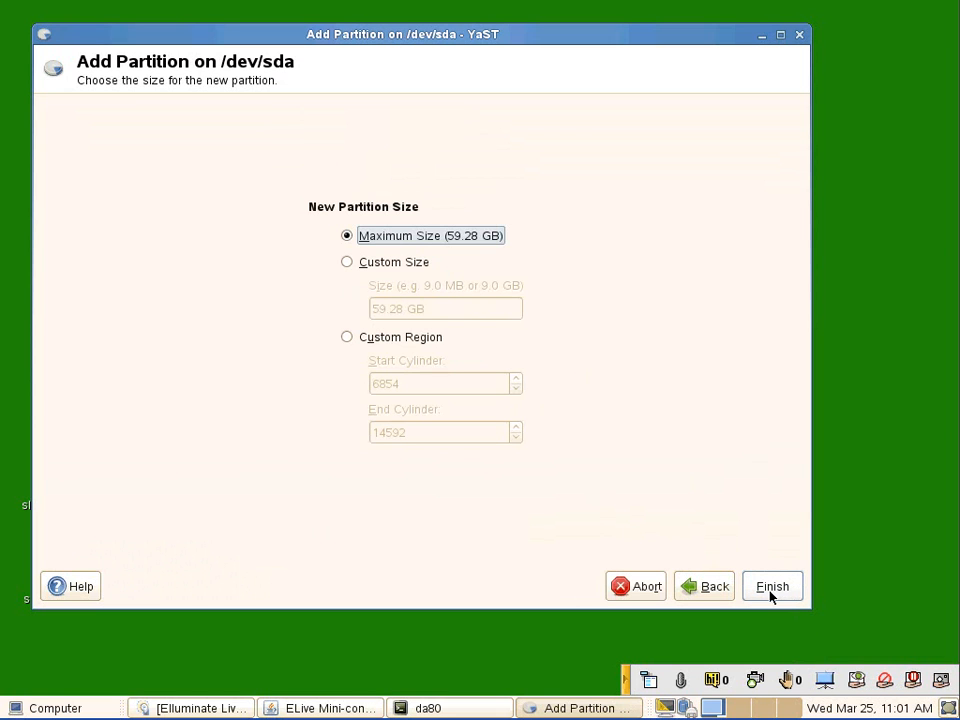
left_click(712, 596)
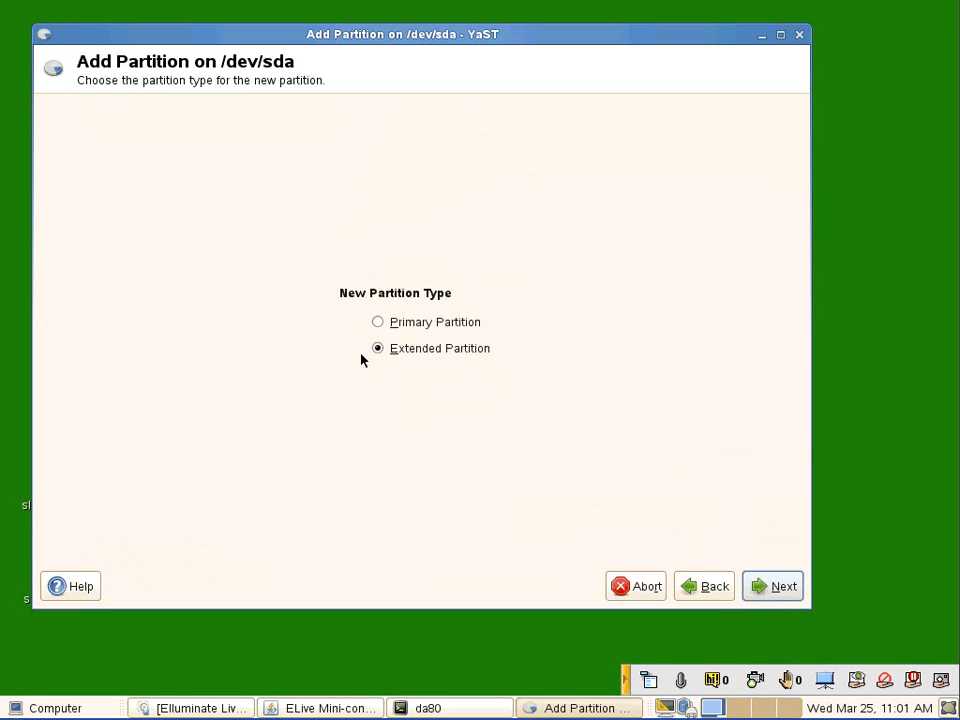
left_click(777, 596)
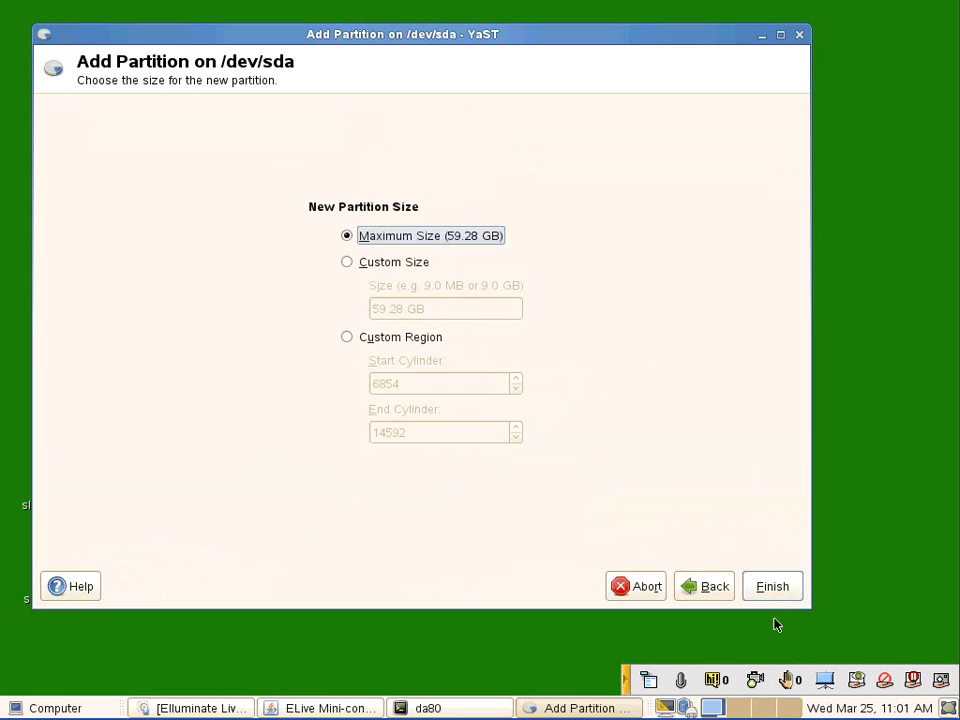
left_click(765, 594)
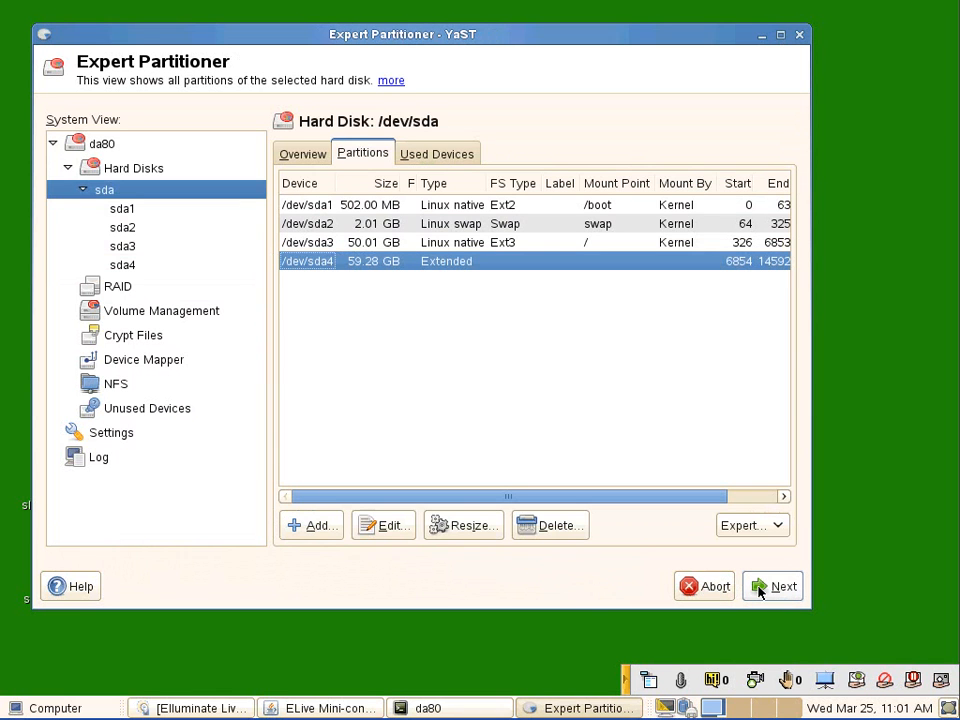
Start another new partition on sda with a custom size of 10 GB and proceed to its formatting options
left_click(316, 530)
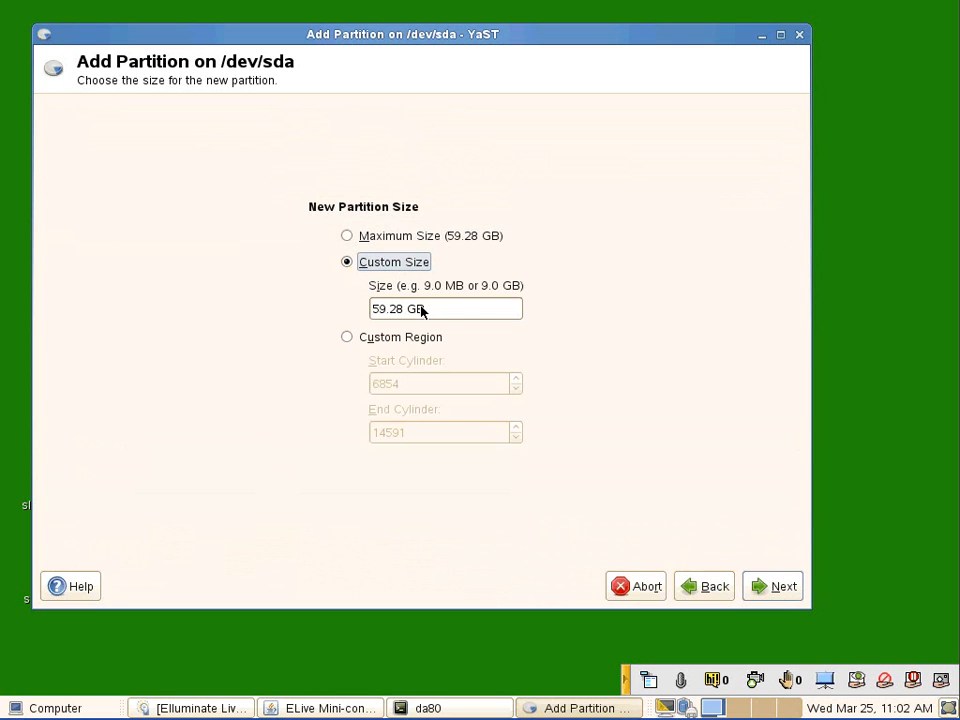
left_click_drag(421, 311, 352, 312)
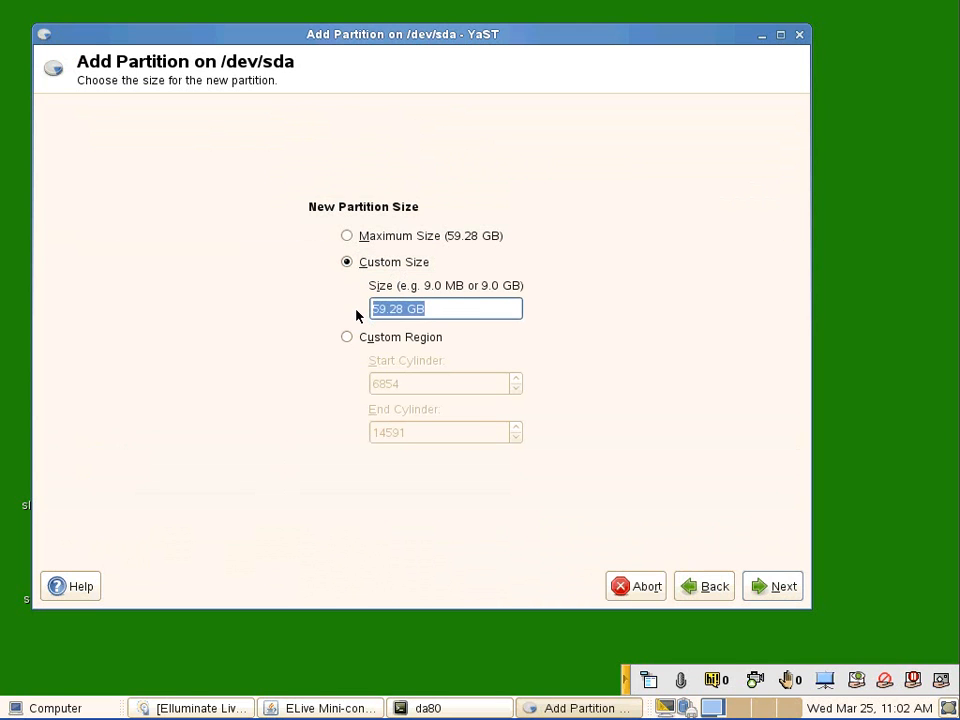
type("10tgb")
key("BackSpace")
key("BackSpace")
key("BackSpace")
type("gb")
left_click(771, 592)
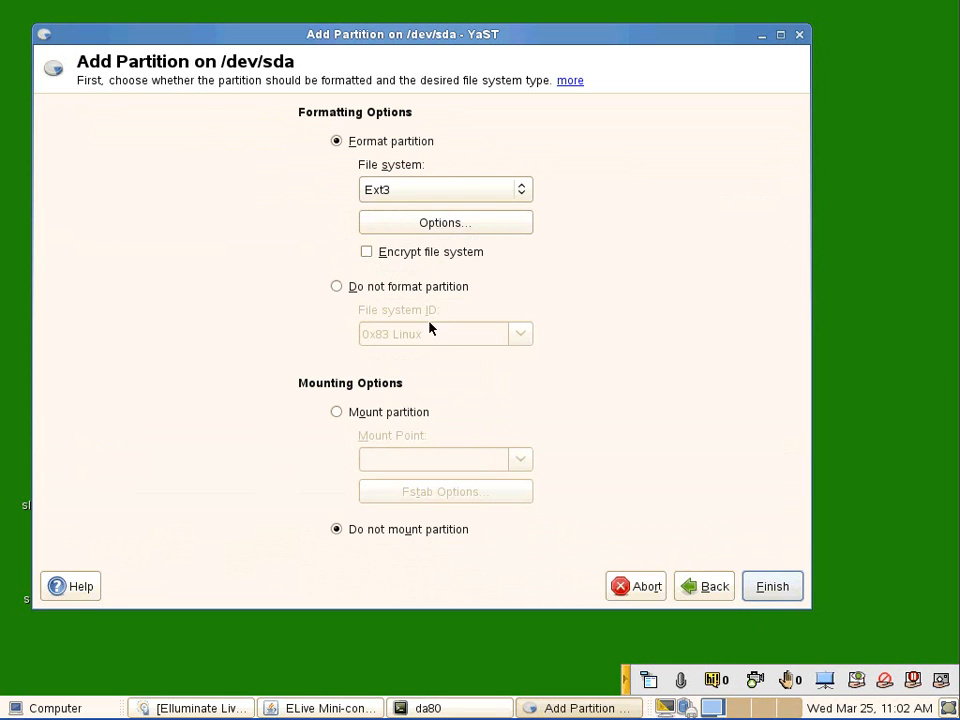
Leave the new partition unformatted with file system ID 0x8E Linux LVM and finish adding it
left_click(378, 292)
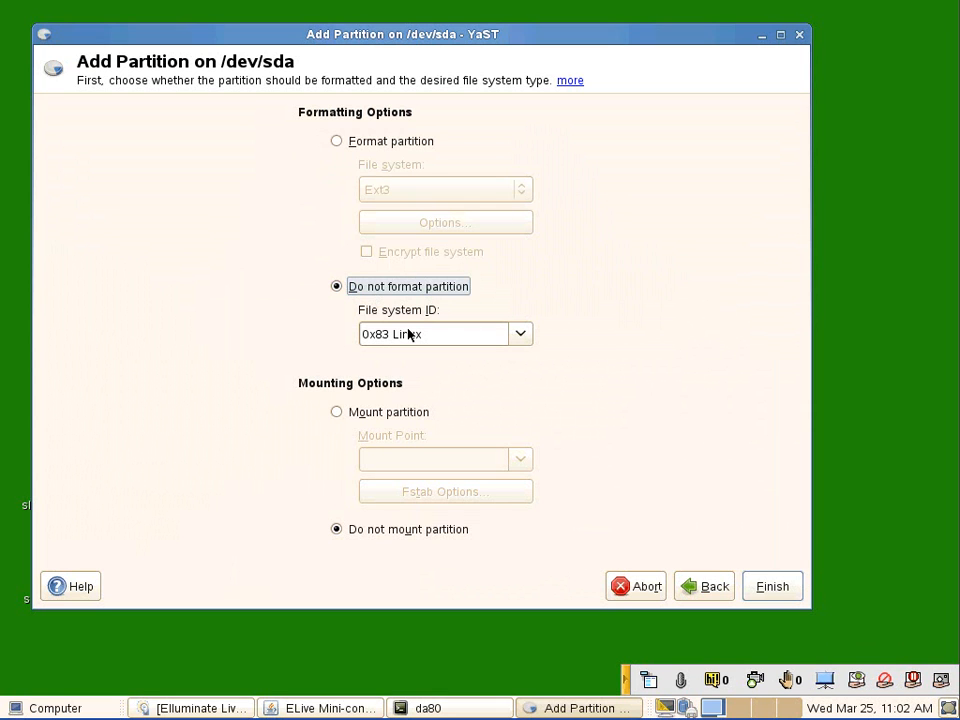
left_click(453, 337)
left_click(521, 335)
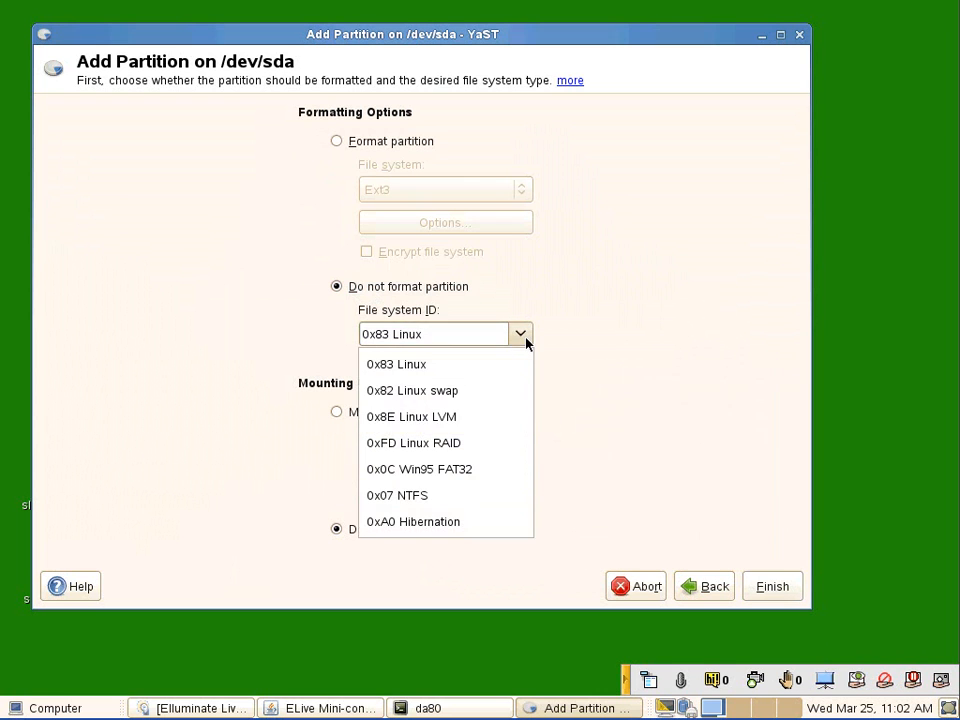
left_click(442, 419)
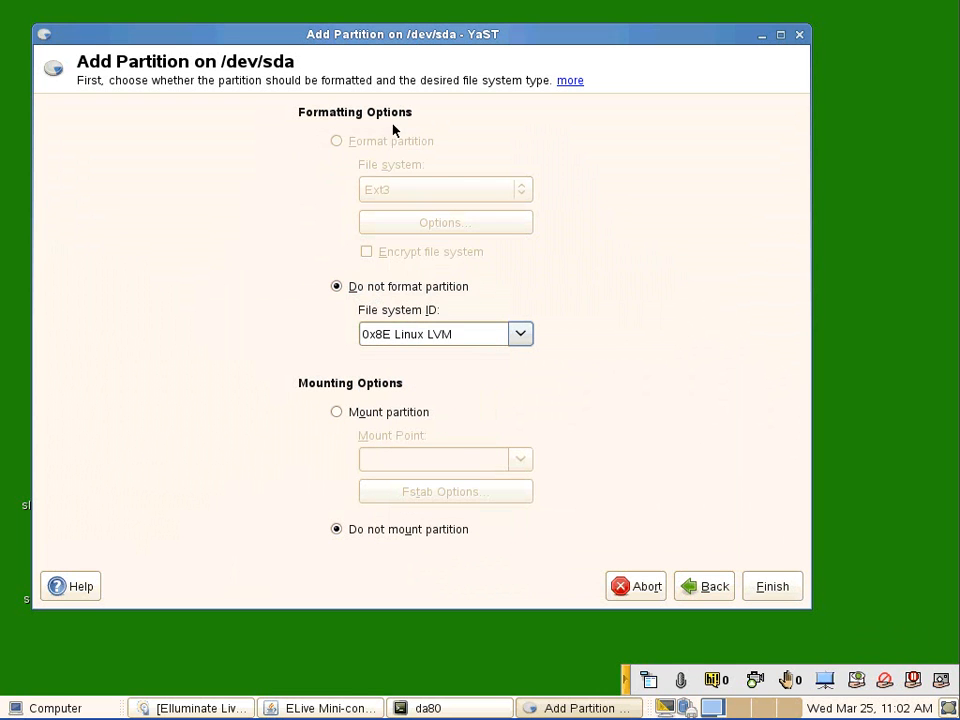
left_click(772, 588)
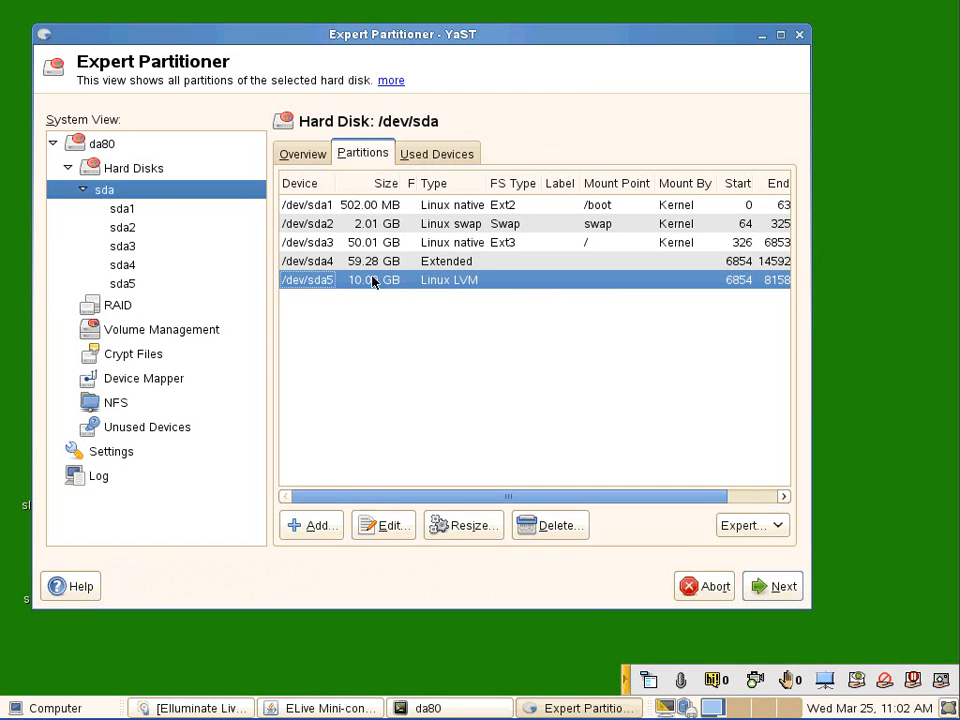
Start a new volume group in volume management and name it vg1
left_click(128, 340)
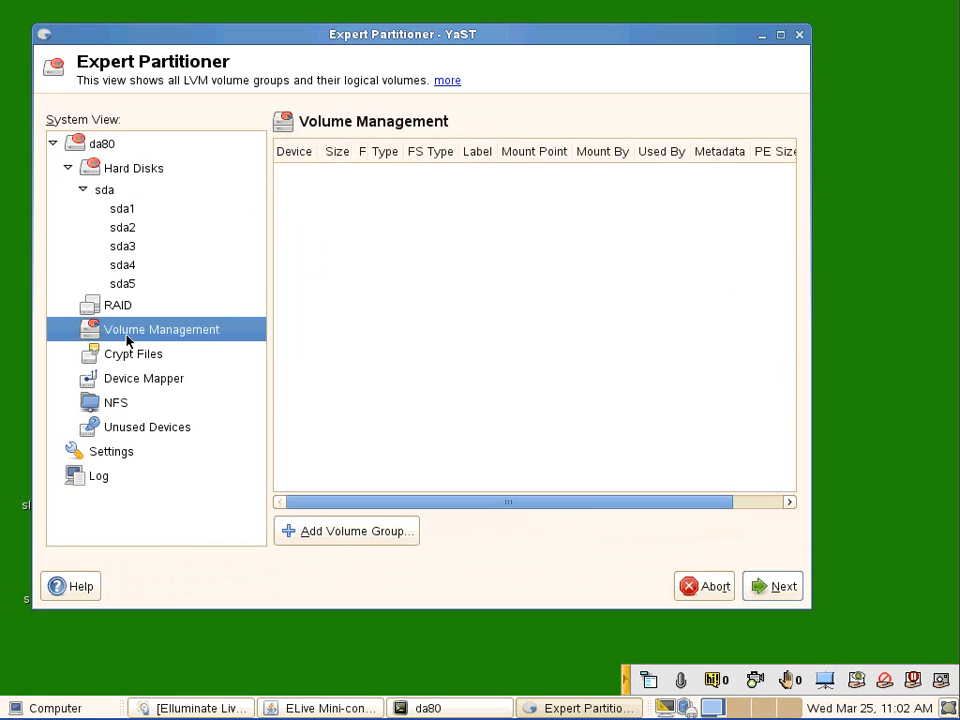
left_click(316, 533)
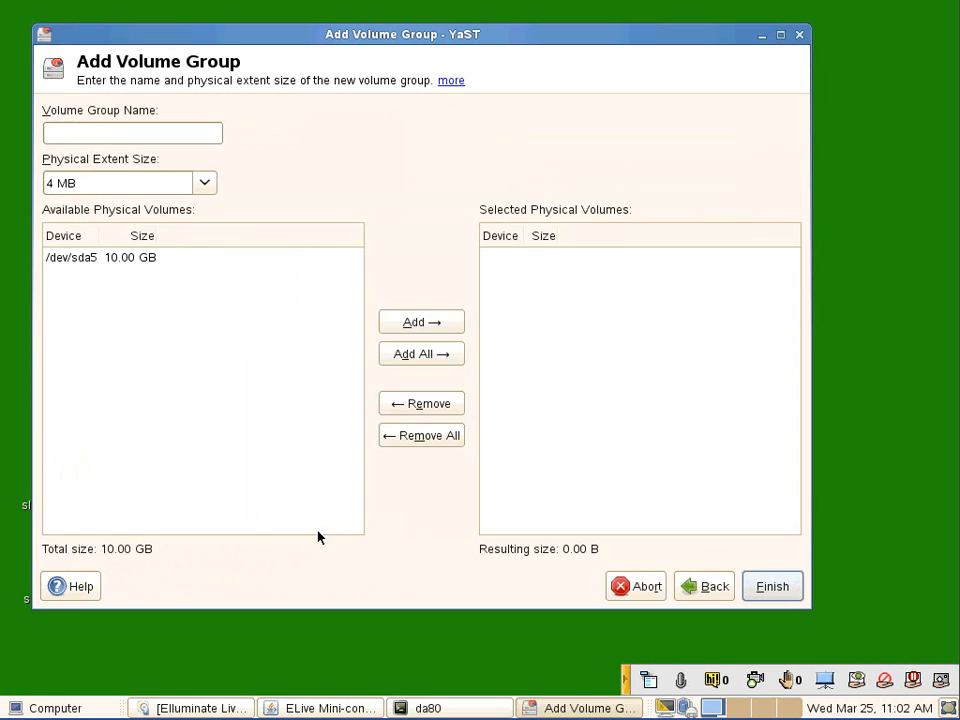
left_click(119, 141)
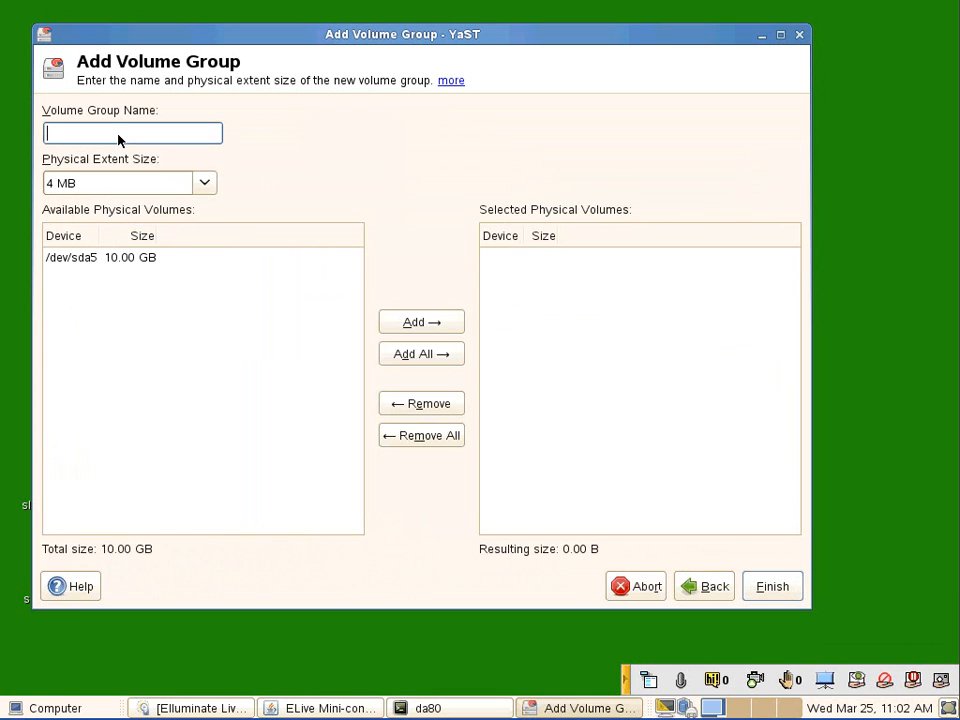
type("vg1")
Add /dev/sda5 to the selected physical volumes of the group and remove it again
left_click(119, 264)
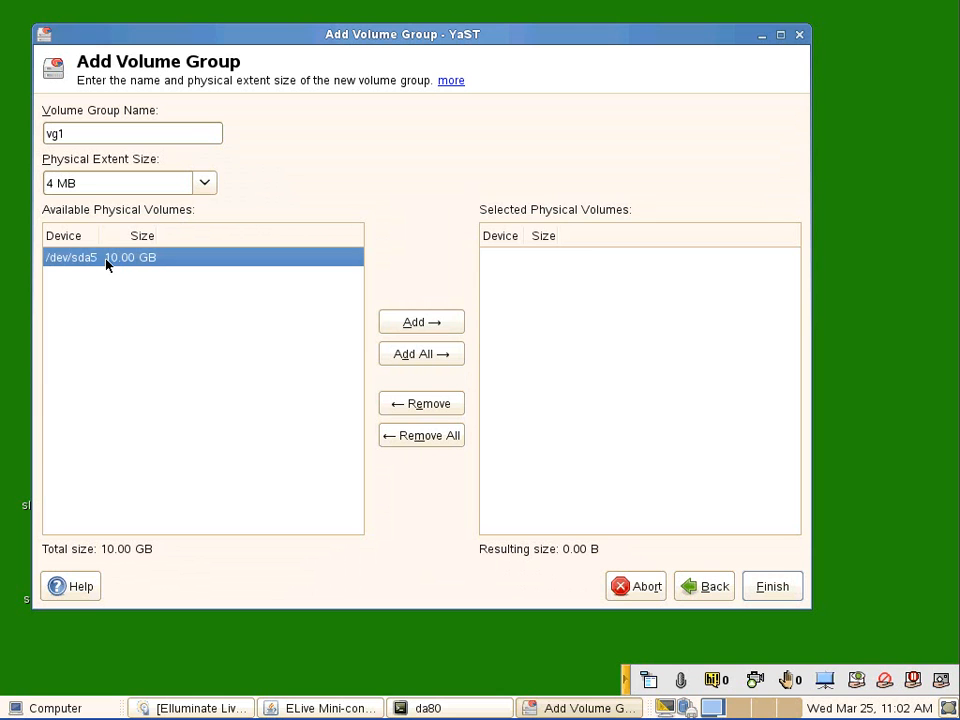
left_click(437, 324)
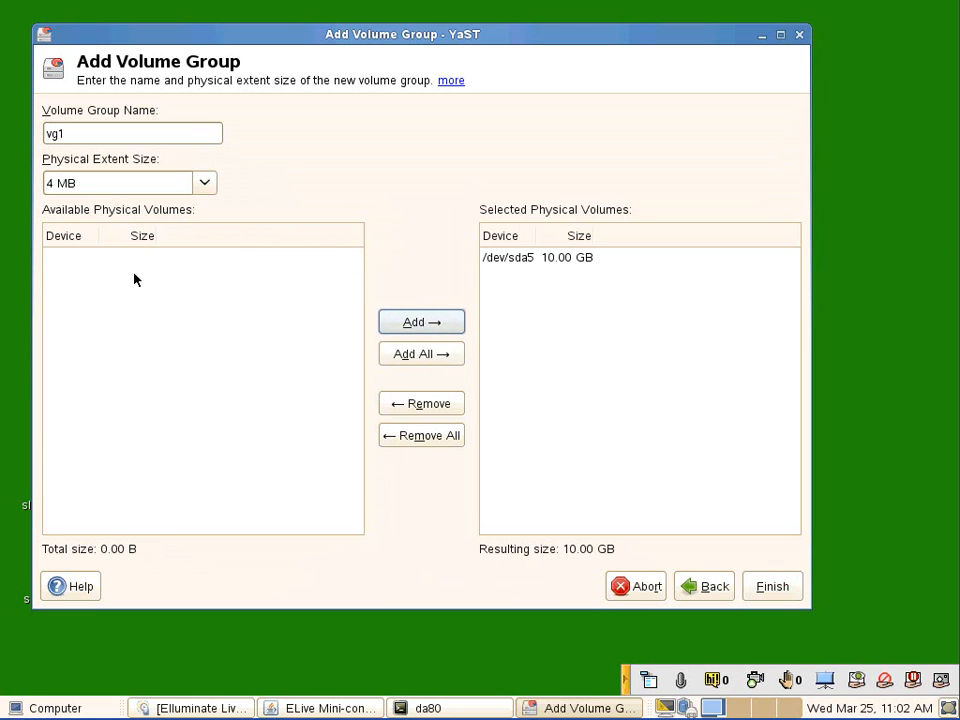
left_click(544, 262)
left_click(424, 403)
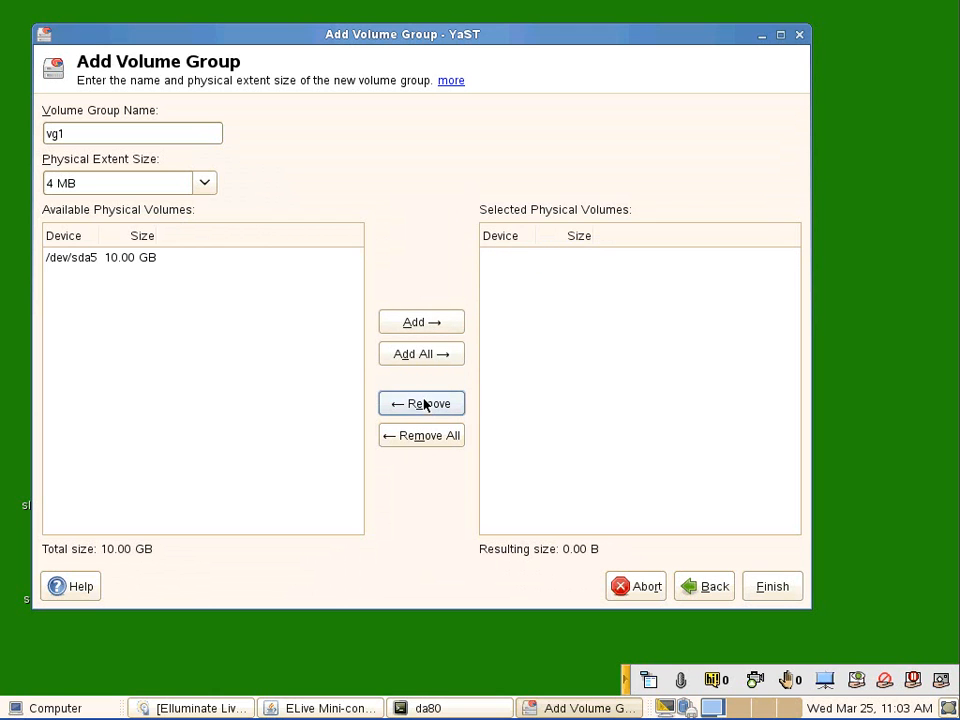
Assign /dev/sda5 to volume group vg1 as its physical volume and finish creating the group
left_click(72, 266)
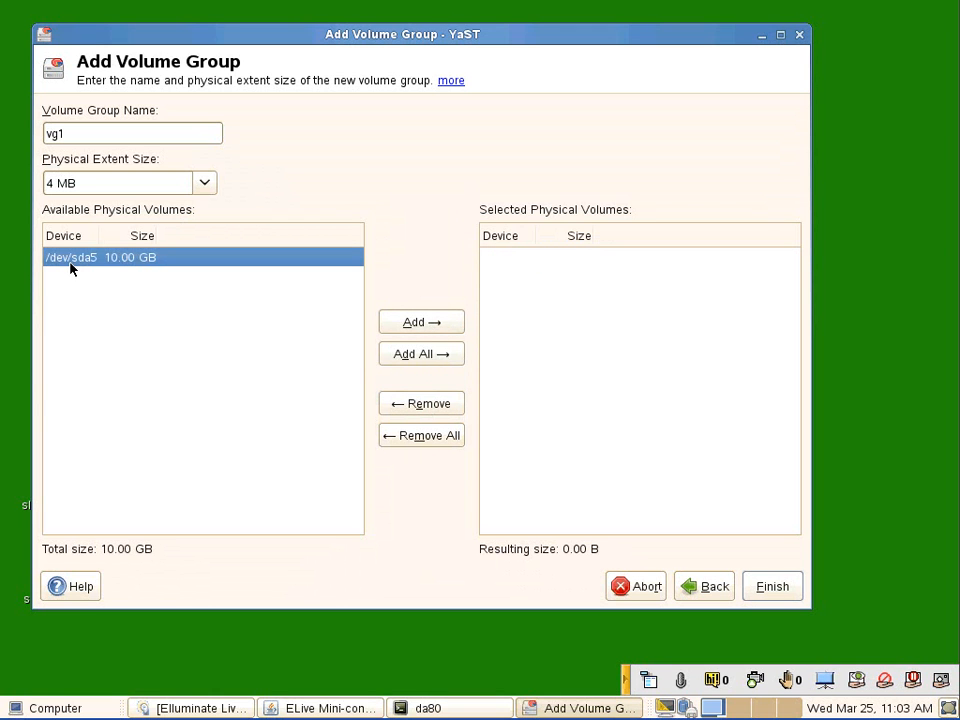
left_click(445, 325)
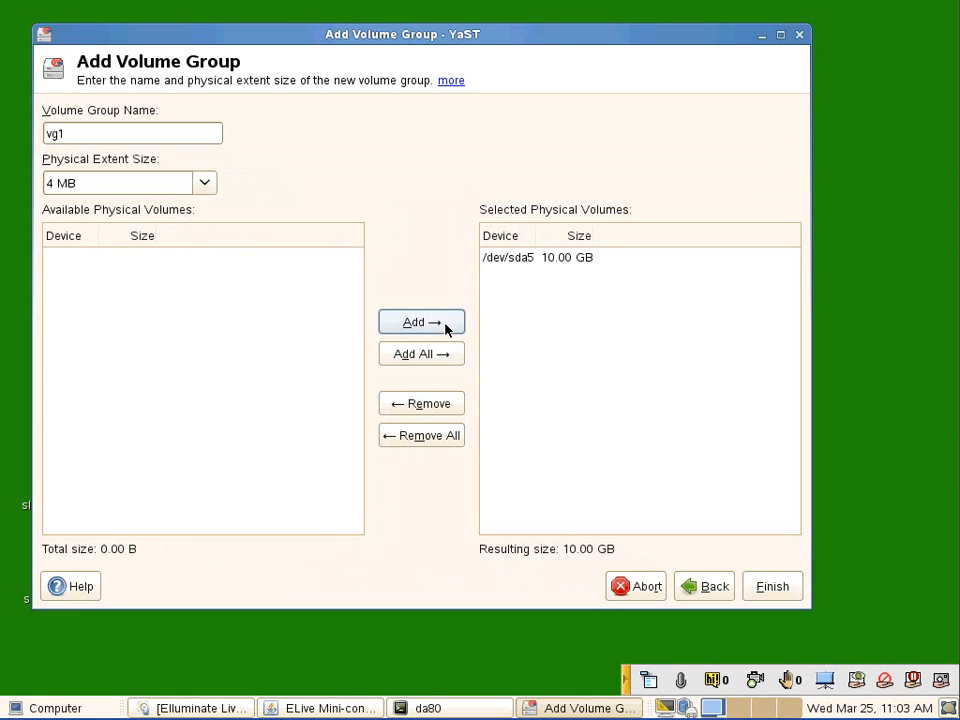
left_click(773, 588)
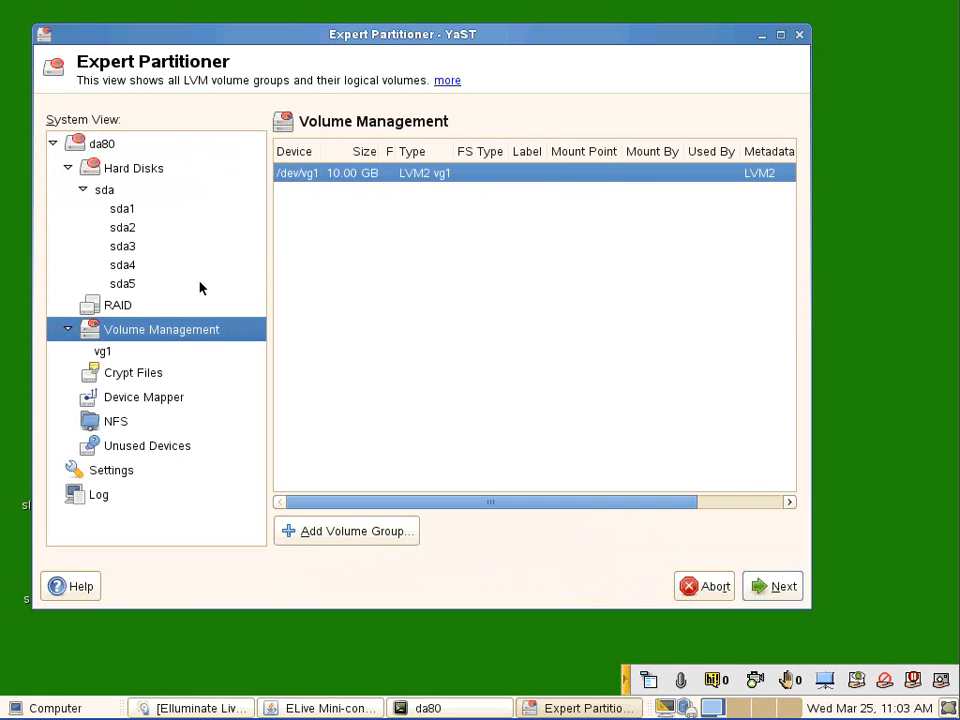
Start adding a logical volume to volume group vg1, name it lv0 and proceed to its size settings
left_click(100, 357)
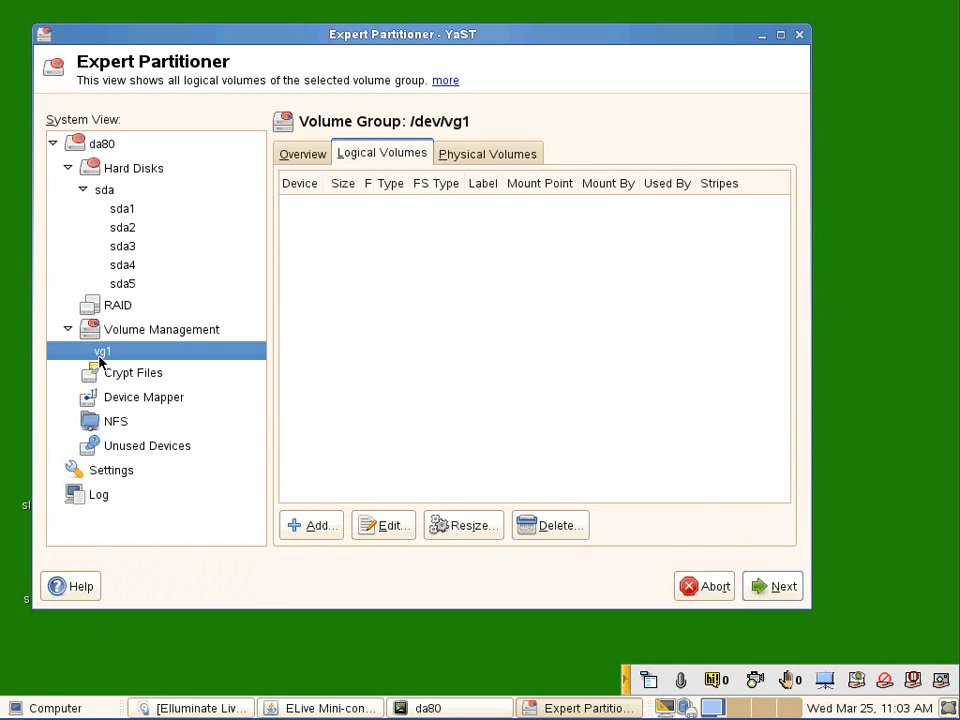
left_click(290, 531)
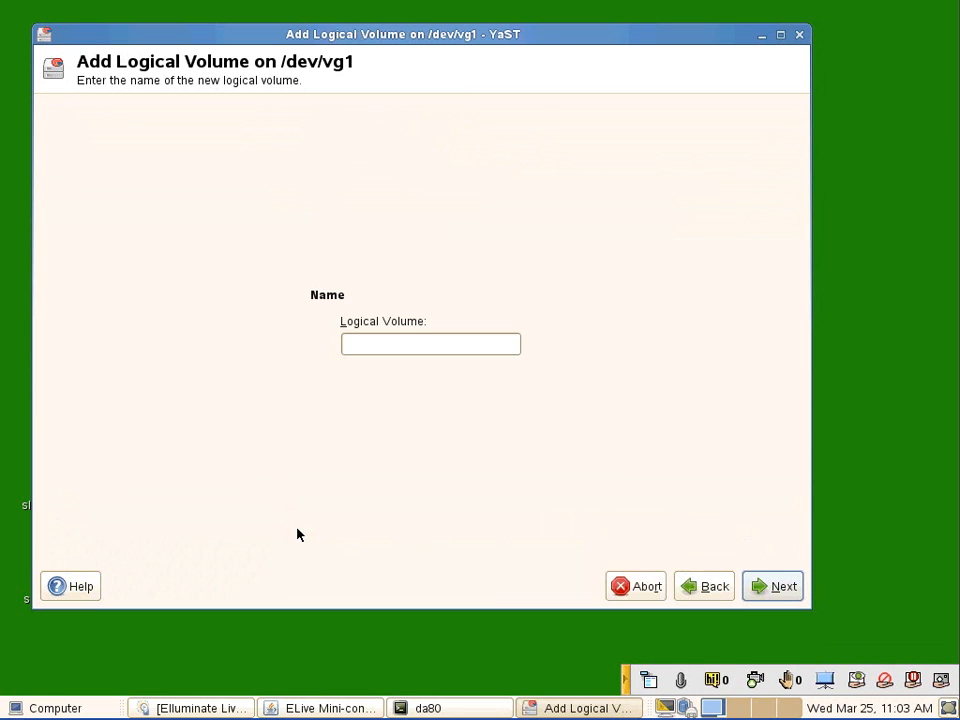
left_click(389, 348)
type("lb")
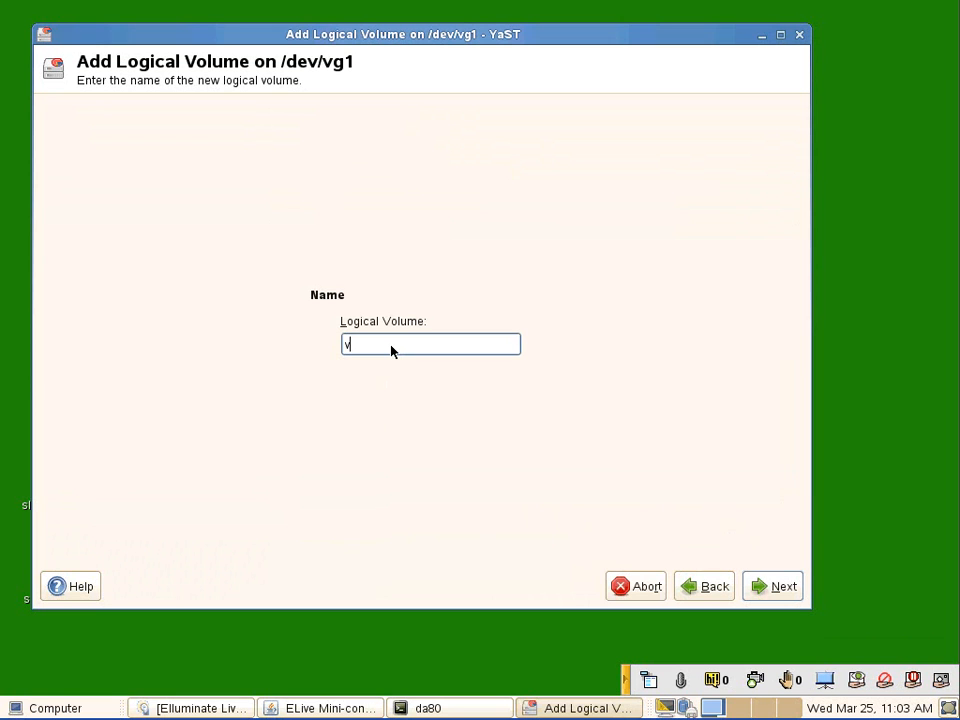
type("0")
key("BackSpace")
key("BackSpace")
key("BackSpace")
type("lv0")
left_click(783, 594)
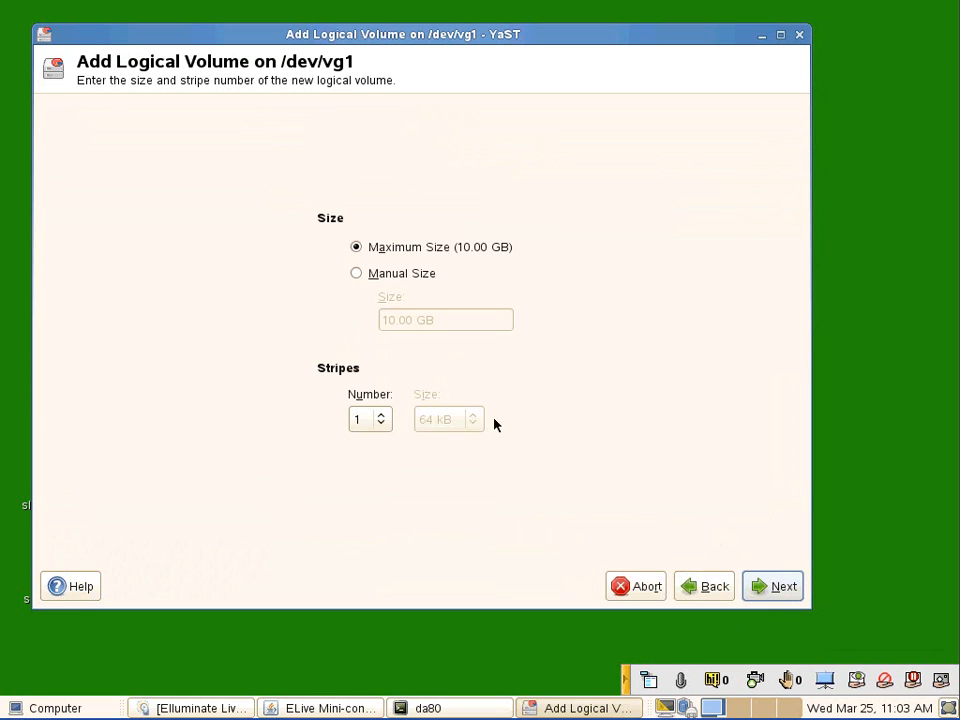
Give logical volume lv0 a manual size of 1gb and proceed to its formatting options
left_click(406, 273)
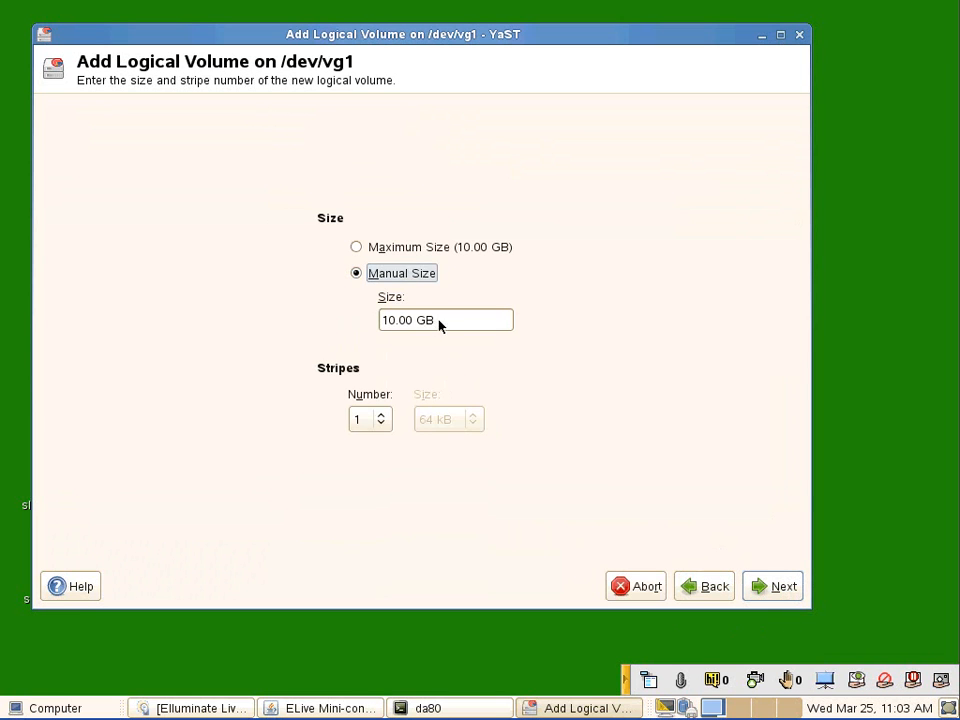
left_click_drag(440, 324, 345, 326)
type("1gb")
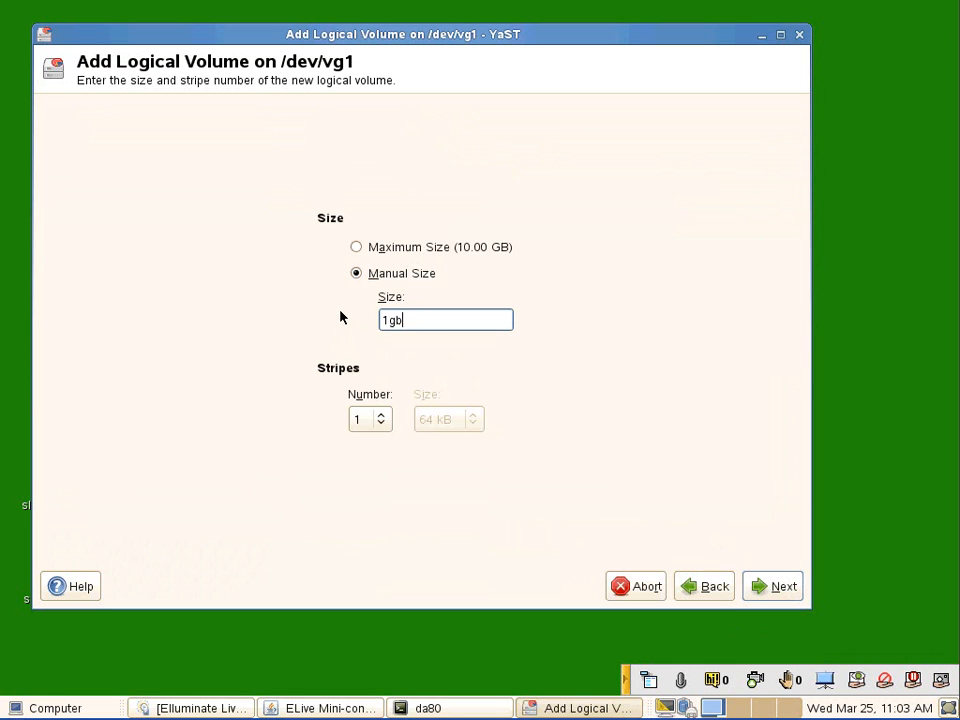
left_click(781, 591)
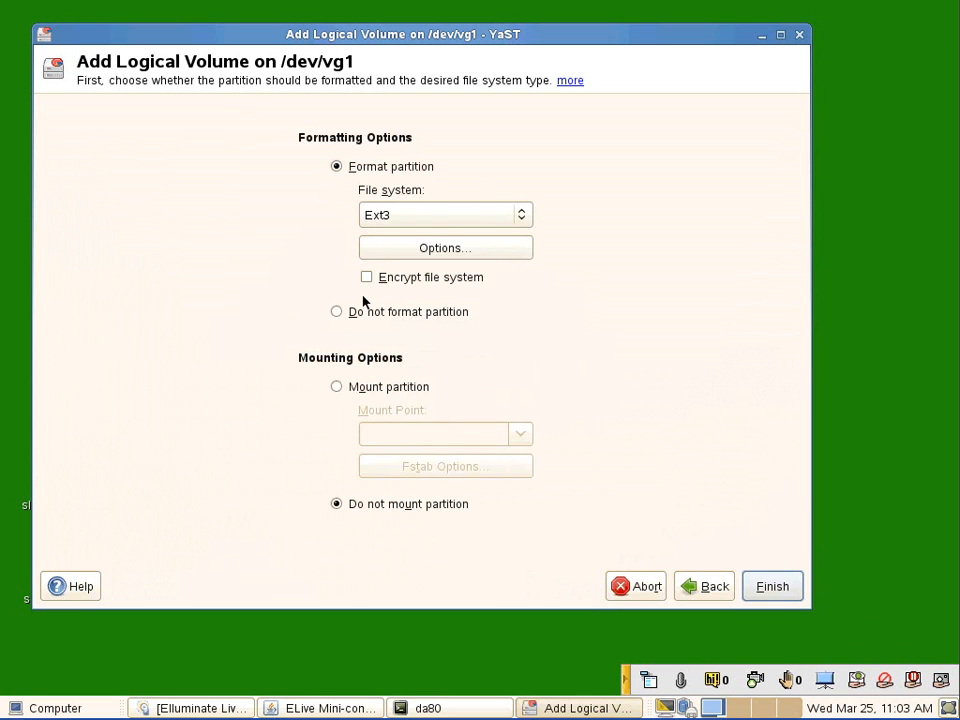
Finish creating lv0 without formatting it, and apply the pending partitioning changes
left_click(336, 312)
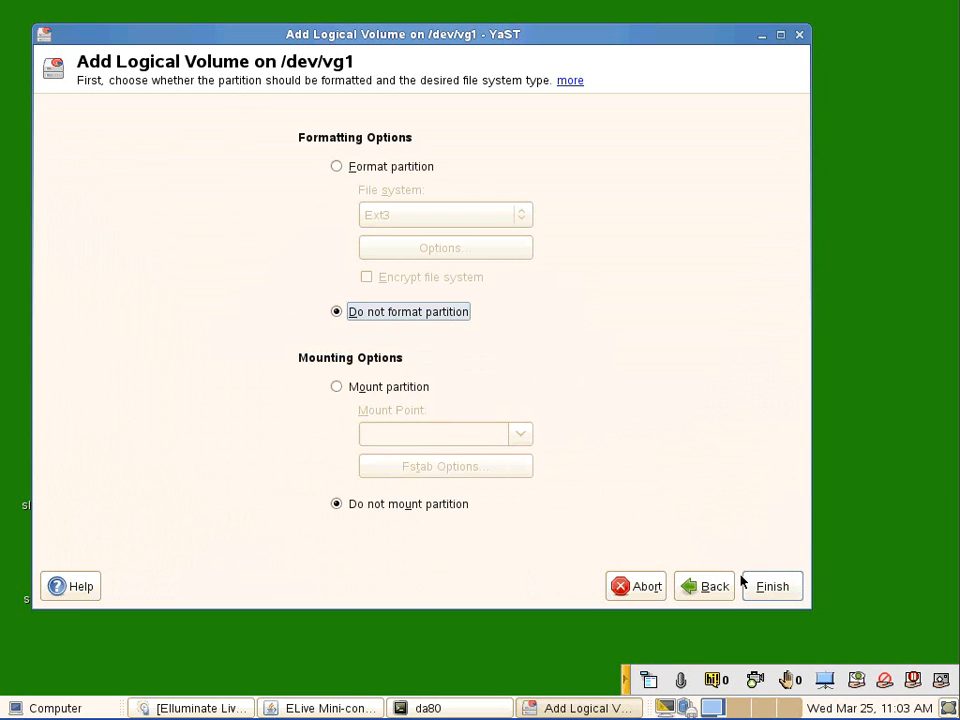
left_click(769, 590)
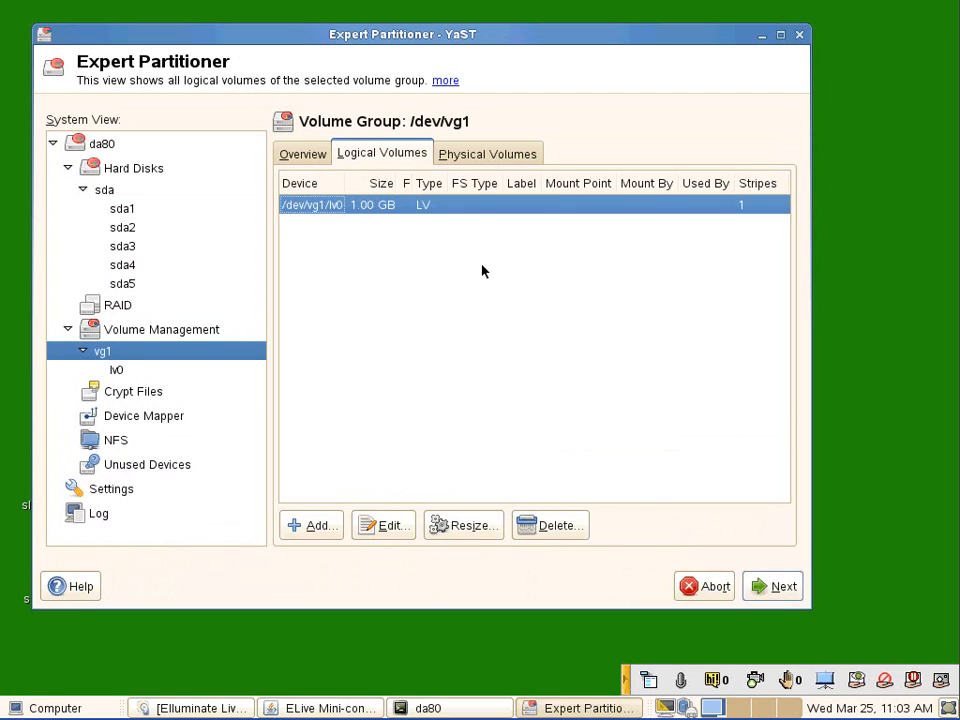
left_click(775, 590)
left_click(773, 589)
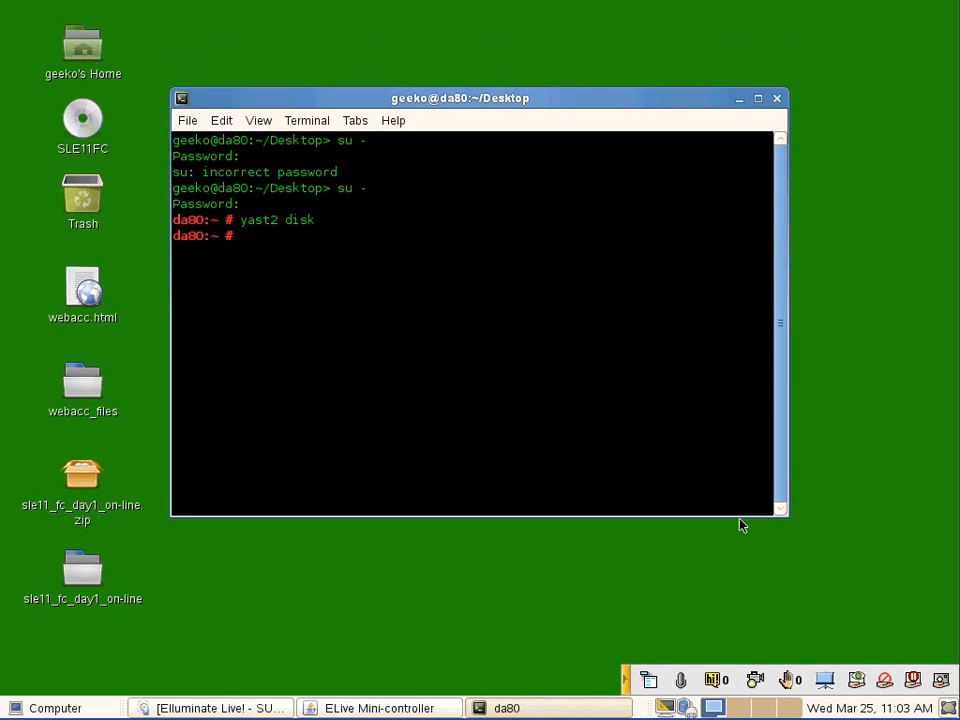
Run yast2 disk again from the terminal, review the available storage devices and exit the partitioner without changes
key("Up")
key("Return")
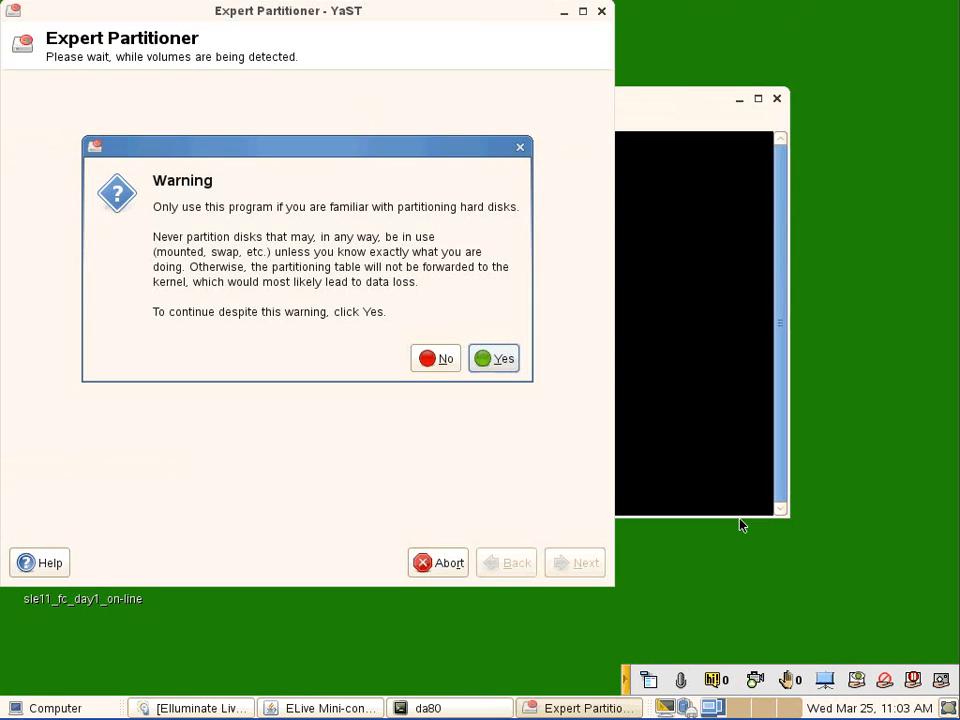
left_click(506, 356)
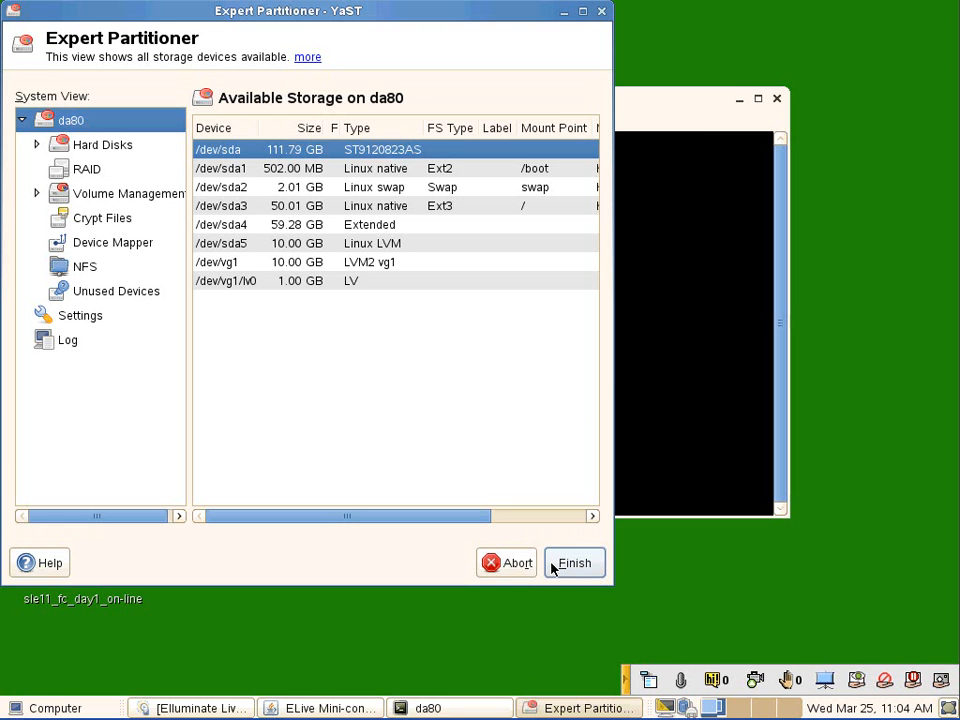
left_click(516, 564)
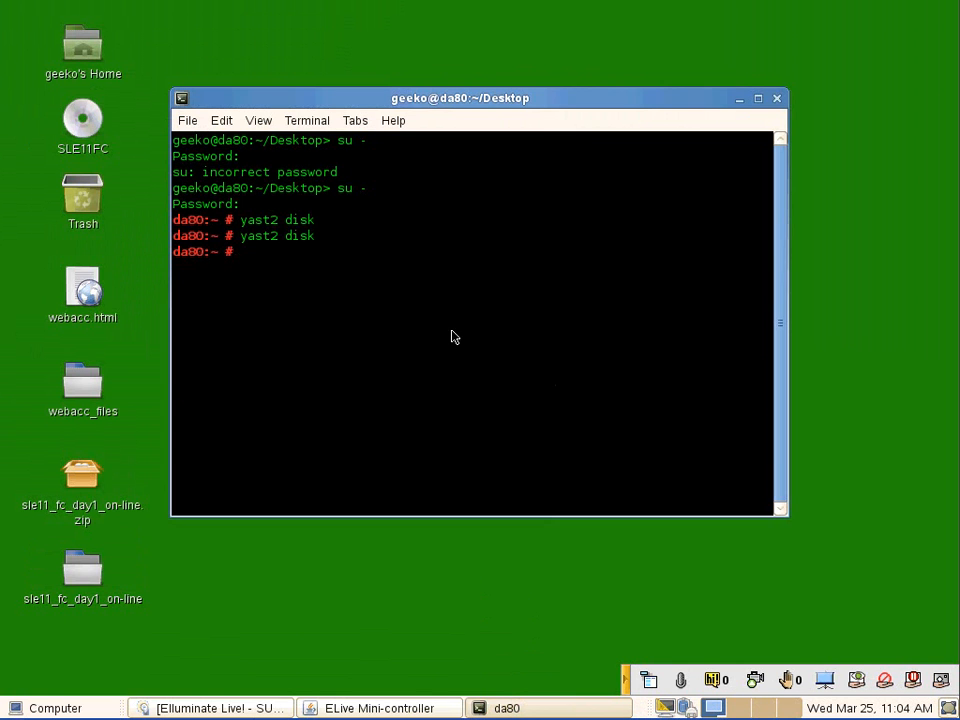
Reopen the partitioner with yast2 disk and expand the hard disk sda and volume group vg1 down to their partitions and logical volumes
key("Up")
key("Return")
key("Return")
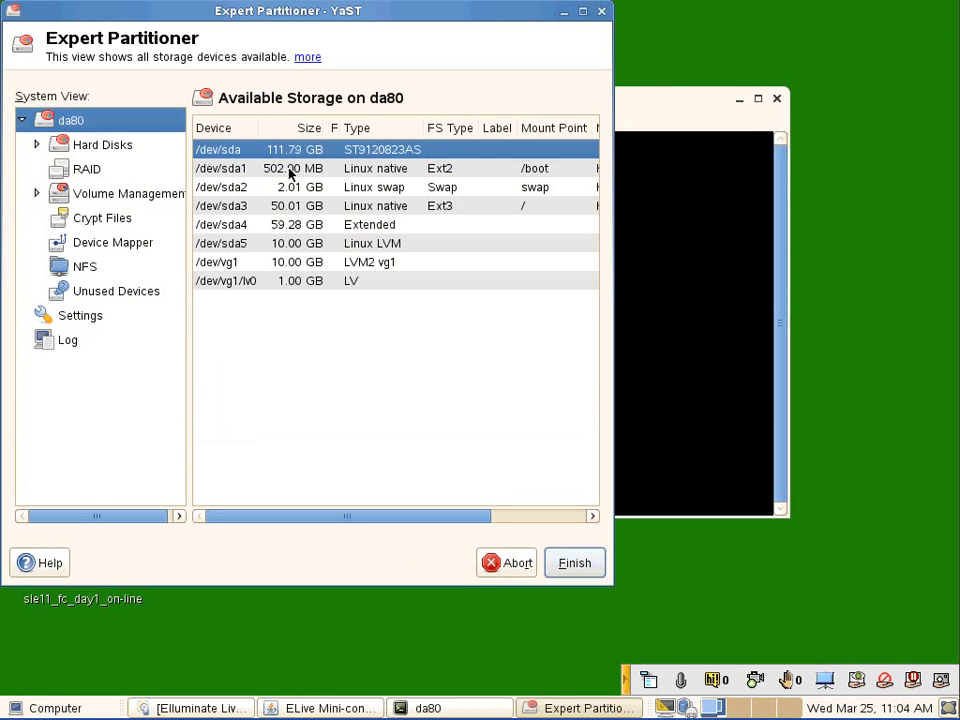
left_click(36, 144)
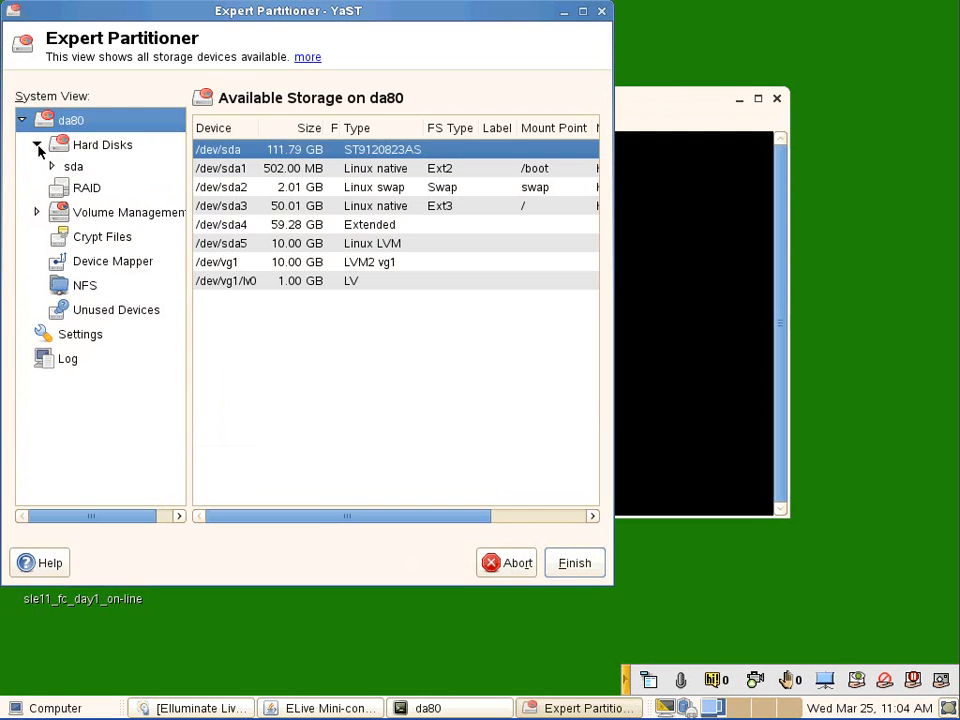
left_click(53, 168)
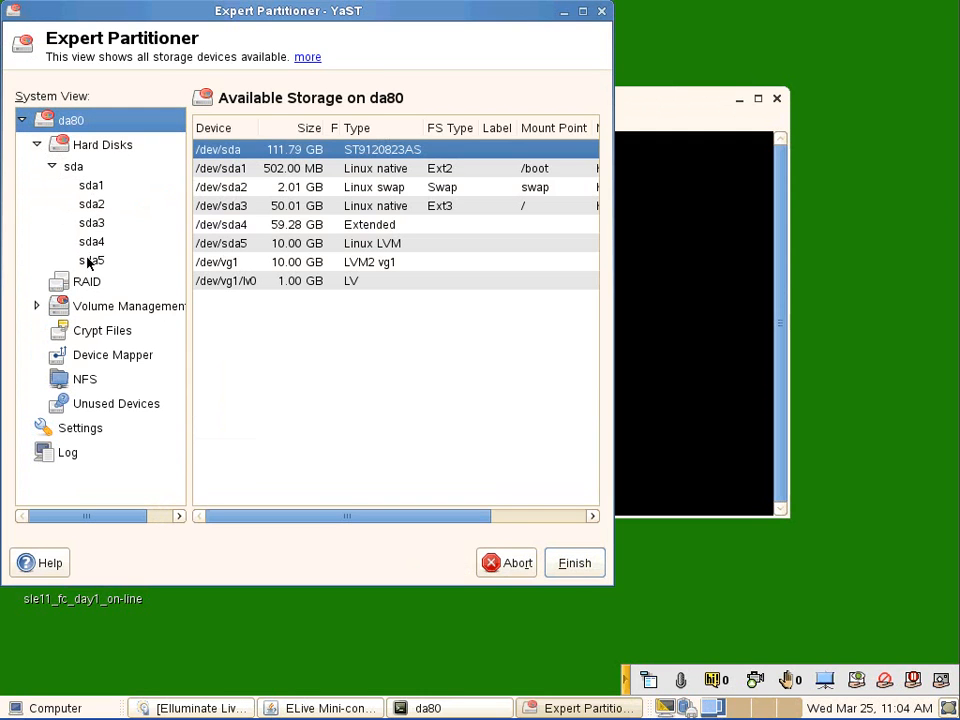
left_click(36, 307)
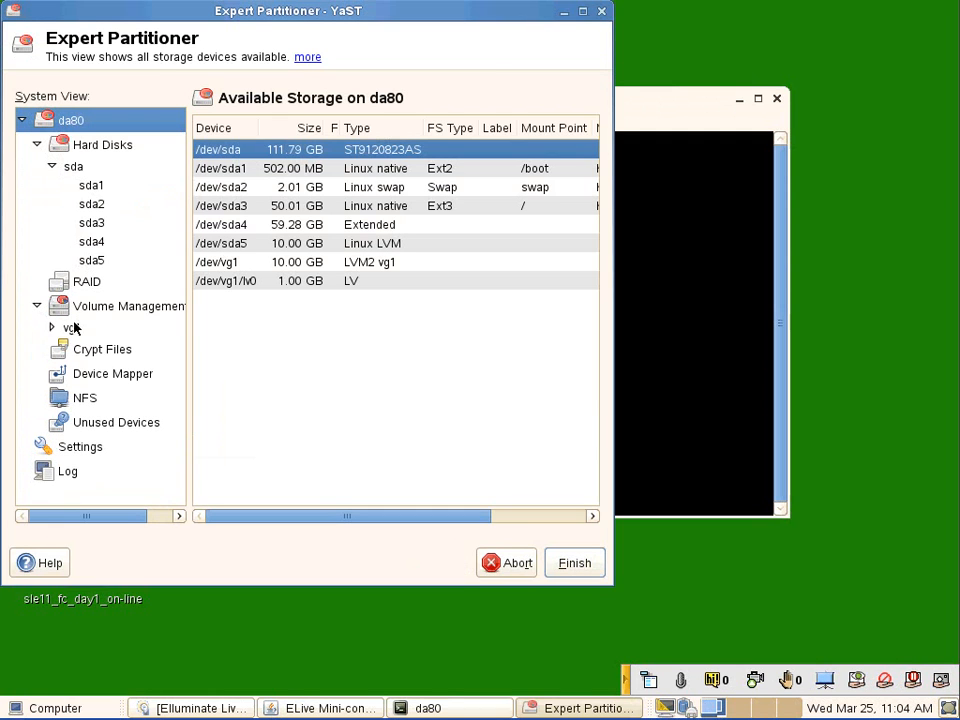
left_click(50, 326)
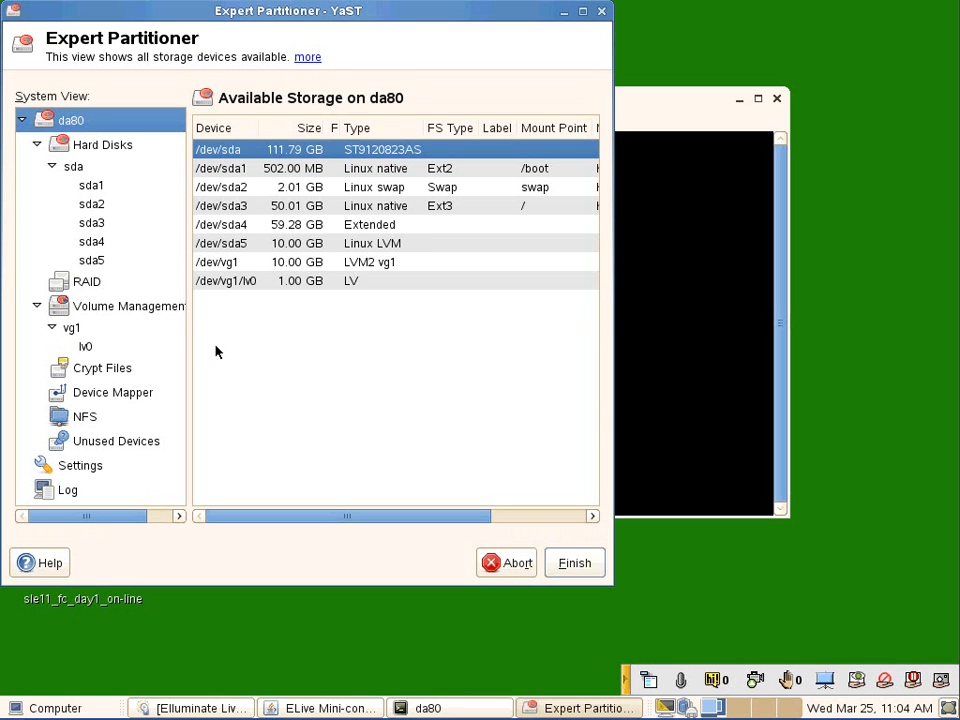
Review the volume management overview and the logical and physical volumes of vg1, and exit the partitioner without changes
left_click(107, 313)
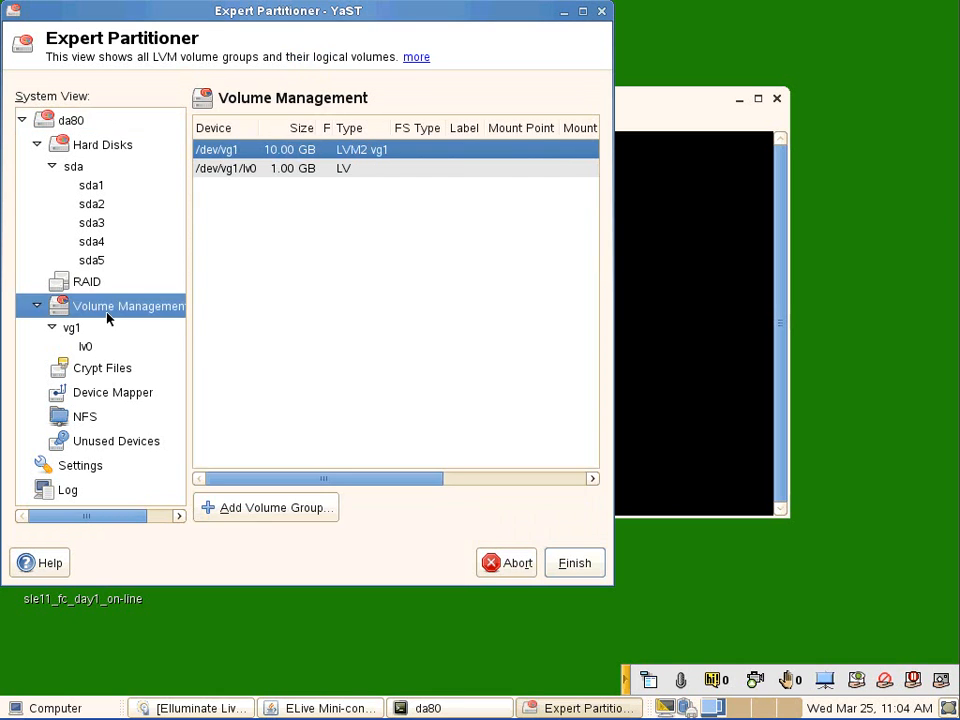
left_click(80, 331)
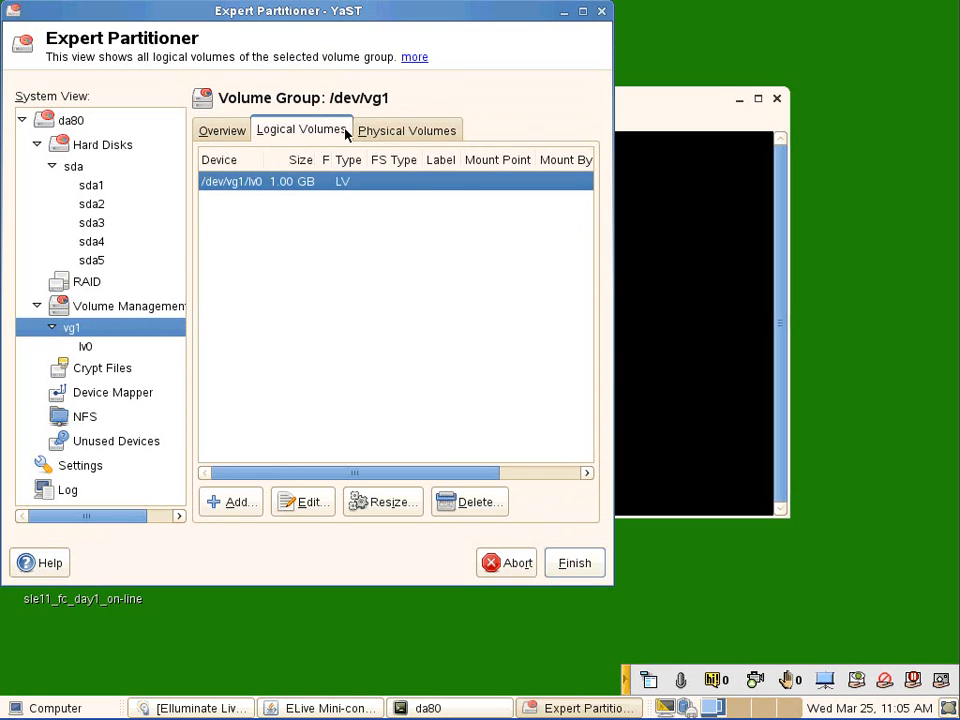
left_click(378, 128)
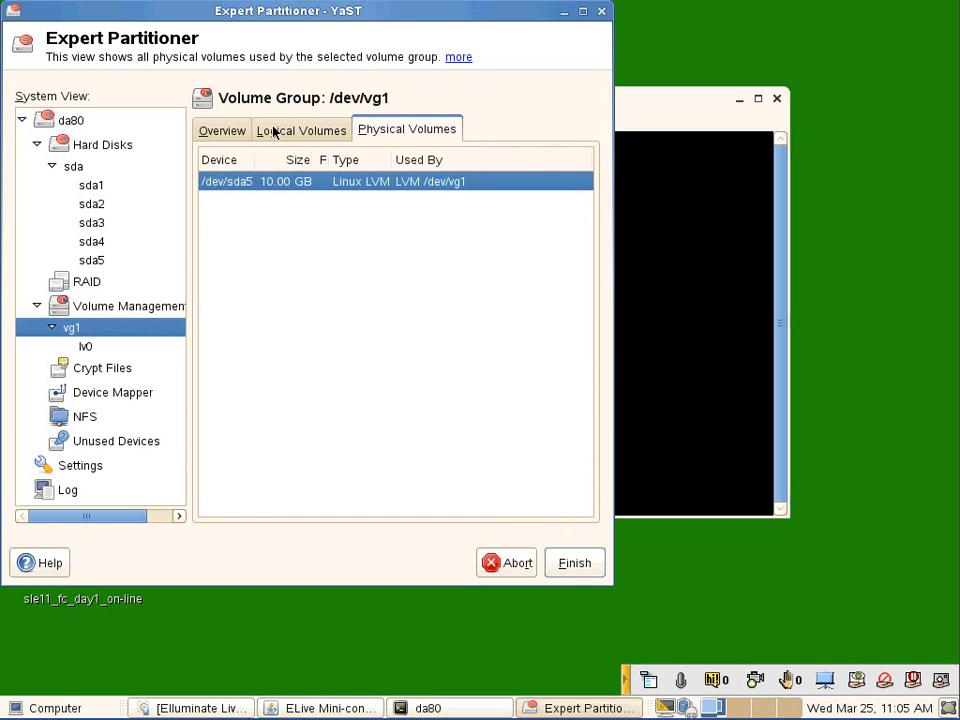
left_click(504, 566)
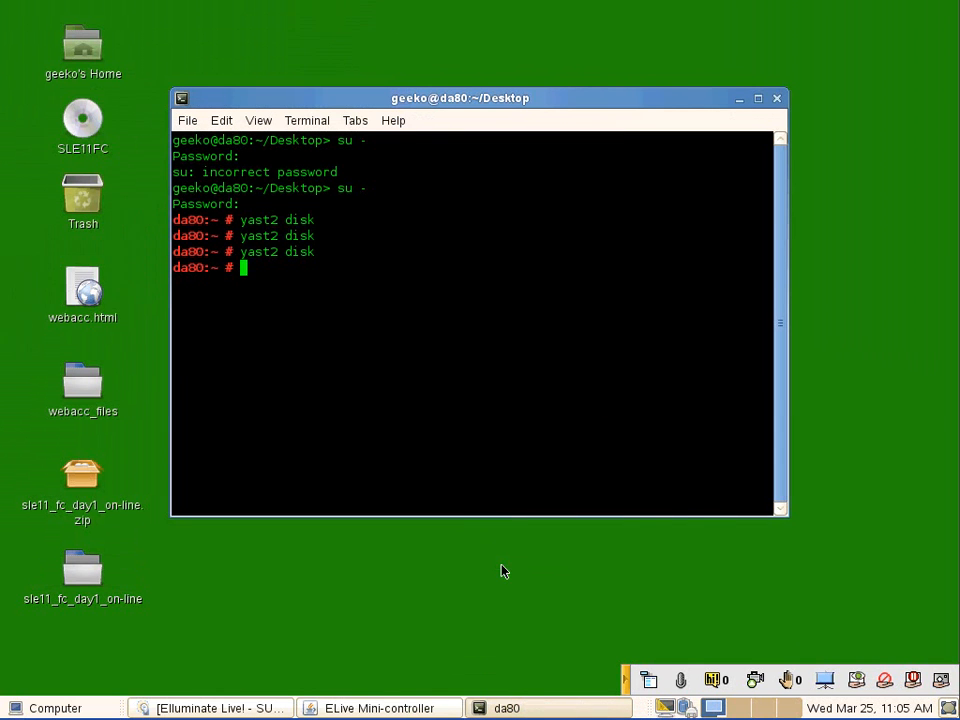